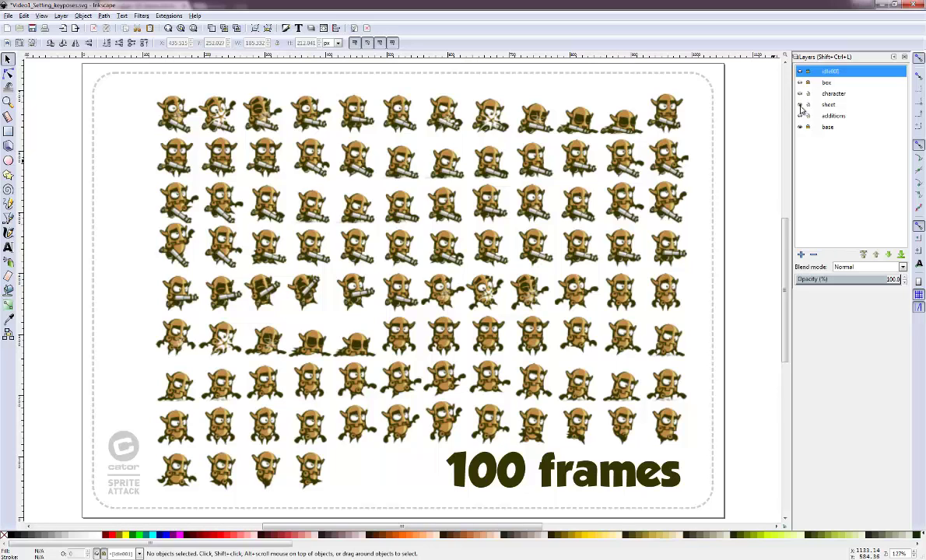
Hide the sheet layer so the 100-frame sprite sheet disappears from the canvas
click(800, 104)
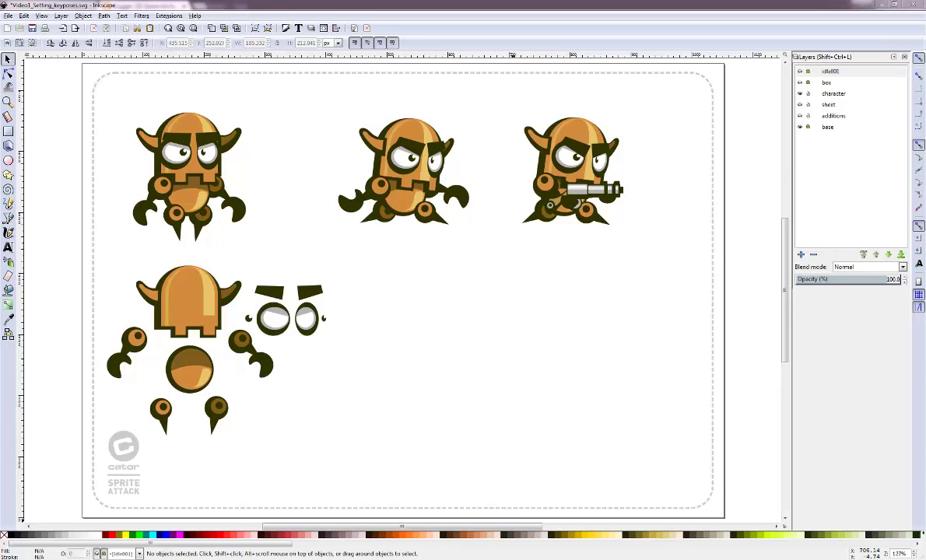
Bring the large Flash Player idle preview forward, then open the small preview as well
mouse_move(490, 559)
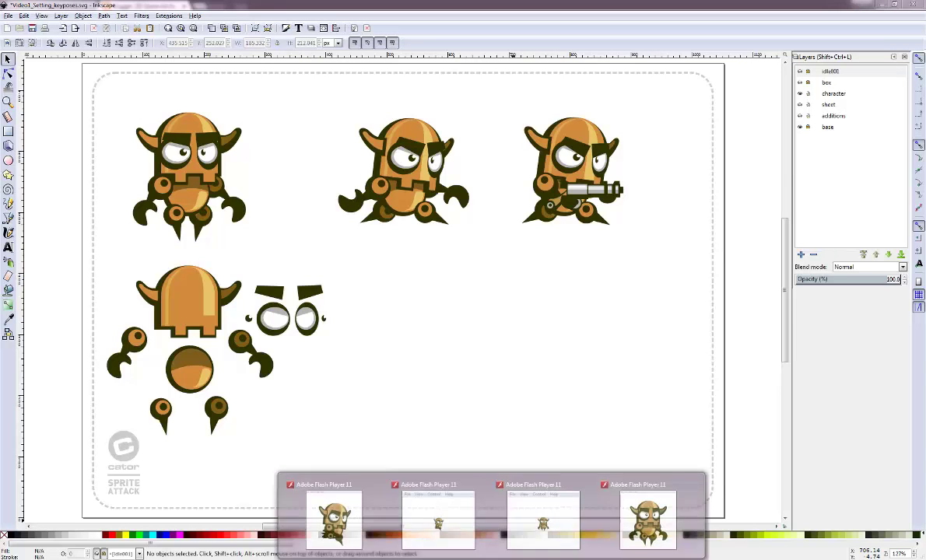
click(634, 510)
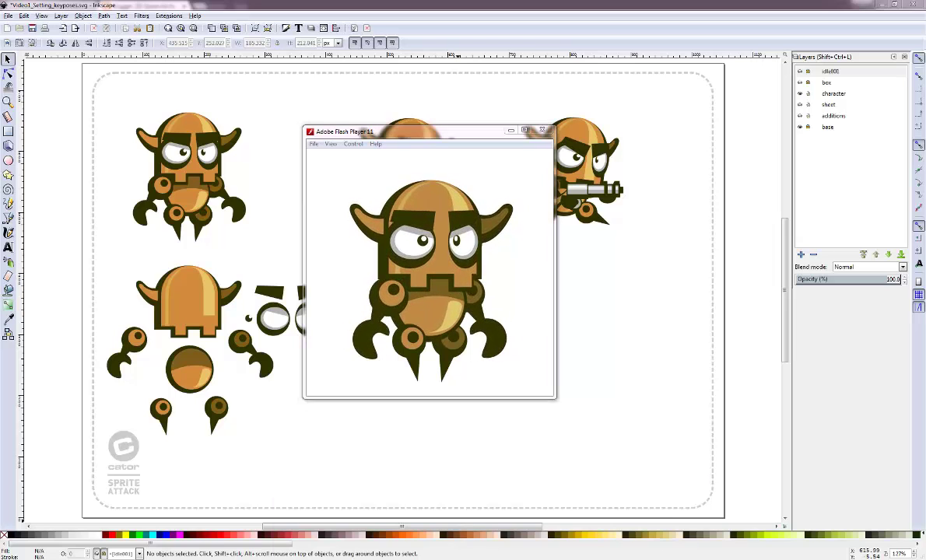
click(551, 513)
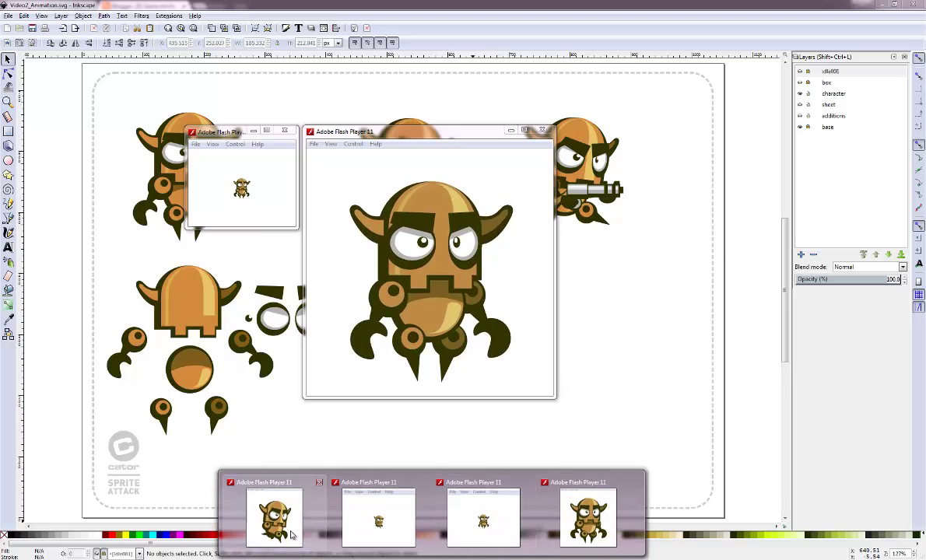
Switch between the large and small Flash Player idle previews to compare them
click(342, 540)
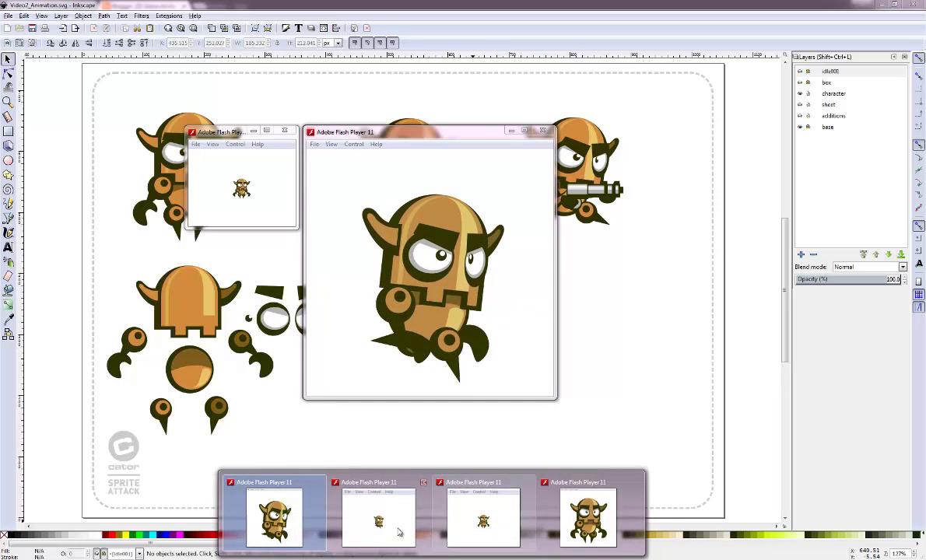
click(401, 533)
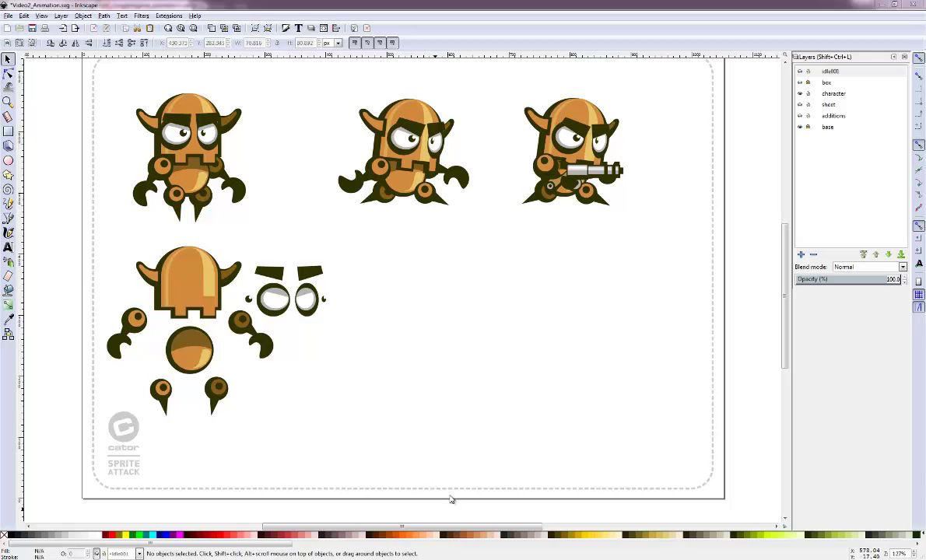
Show idle001 as the current layer, hide the character layer and reveal the grey box layer
click(800, 72)
click(802, 72)
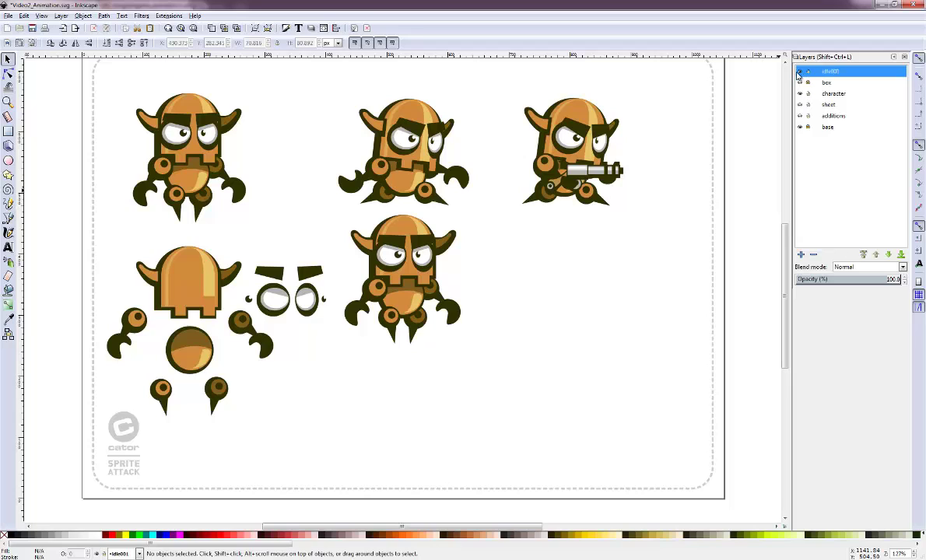
click(800, 93)
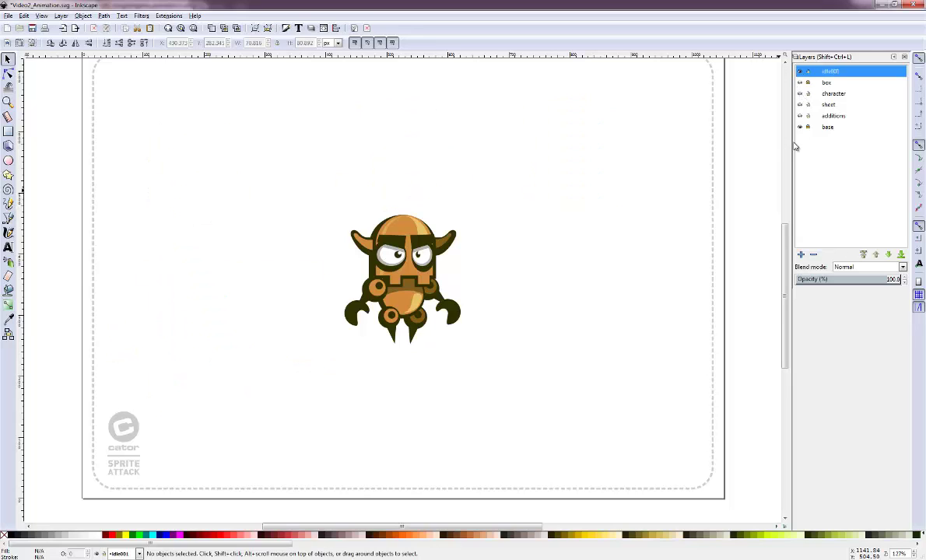
click(800, 83)
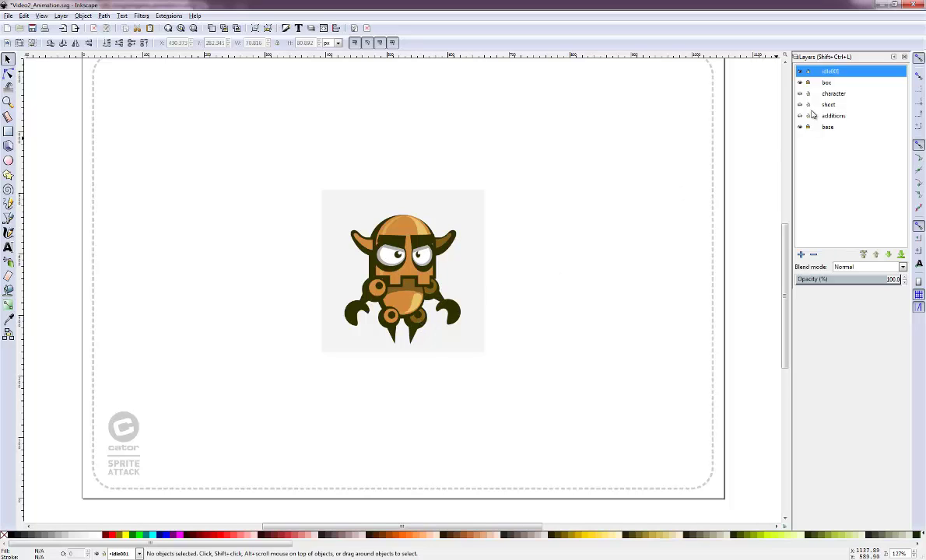
Create a layer named idle2 and move the selected robot parts onto it
click(800, 255)
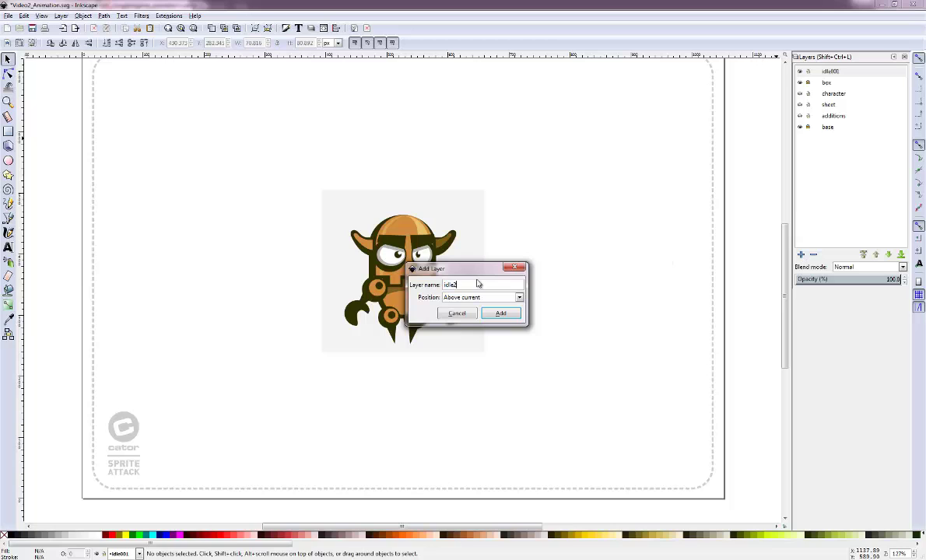
click(501, 313)
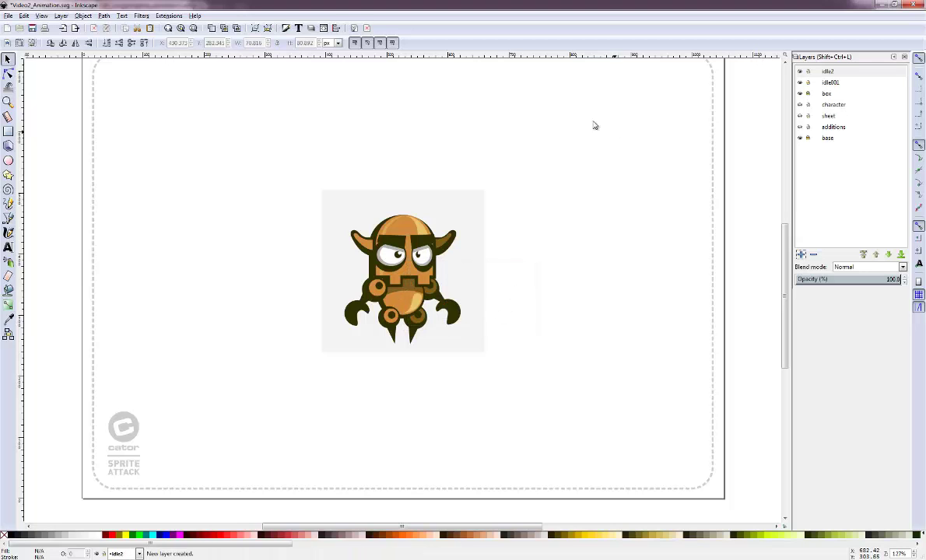
drag(277, 199, 490, 359)
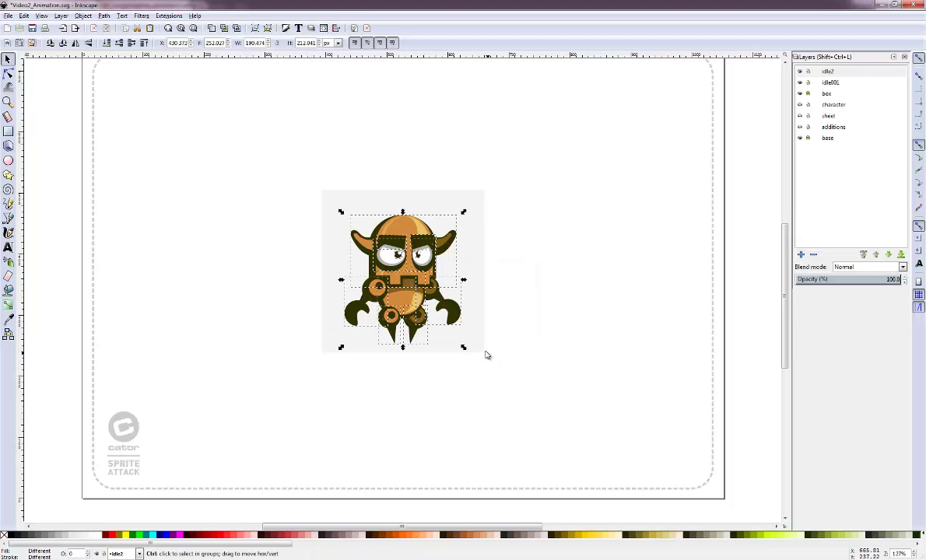
click(848, 71)
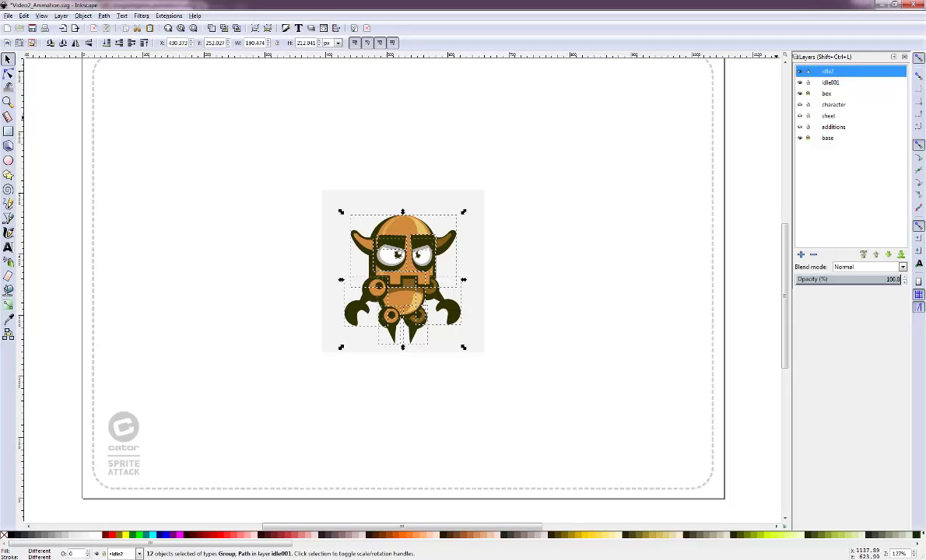
key(shift+Page_Up)
Set the idle001 layer's opacity to 20
click(826, 81)
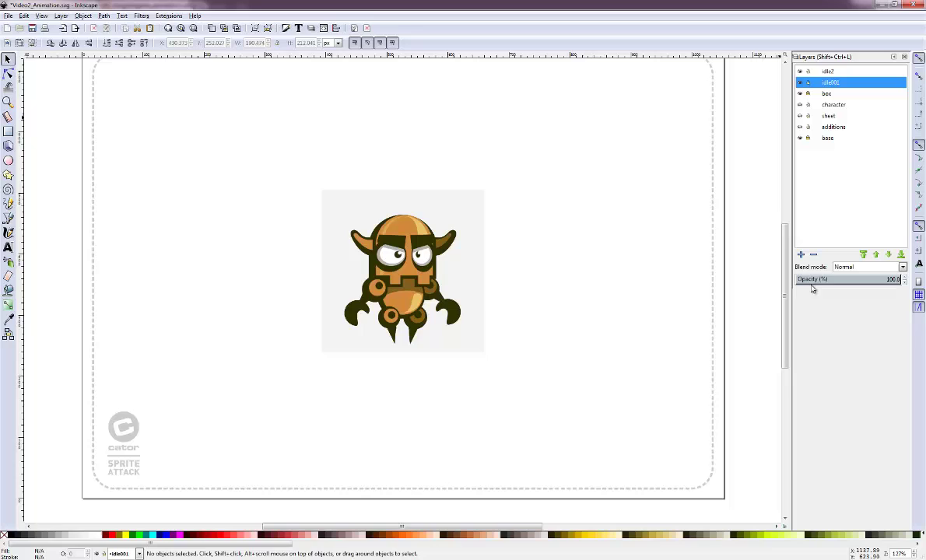
click(882, 281)
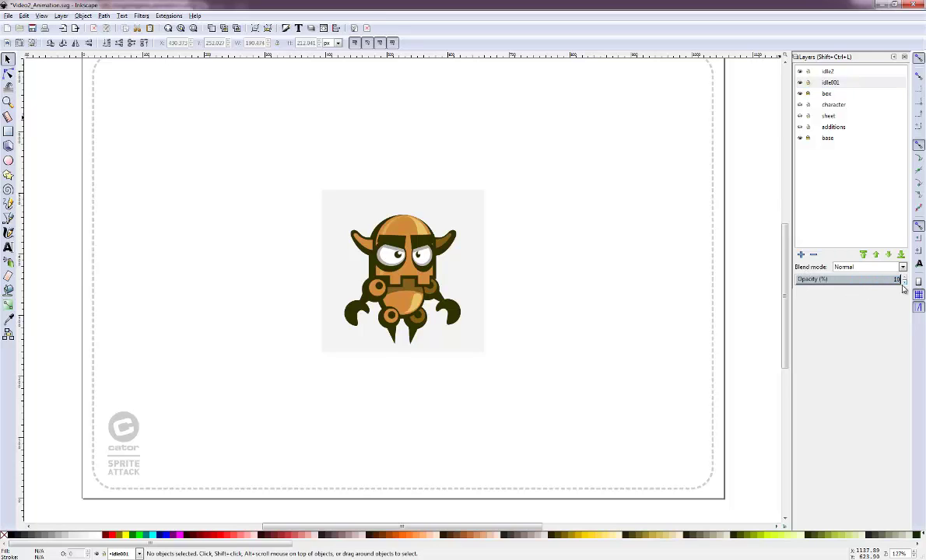
text(20)
key(Return)
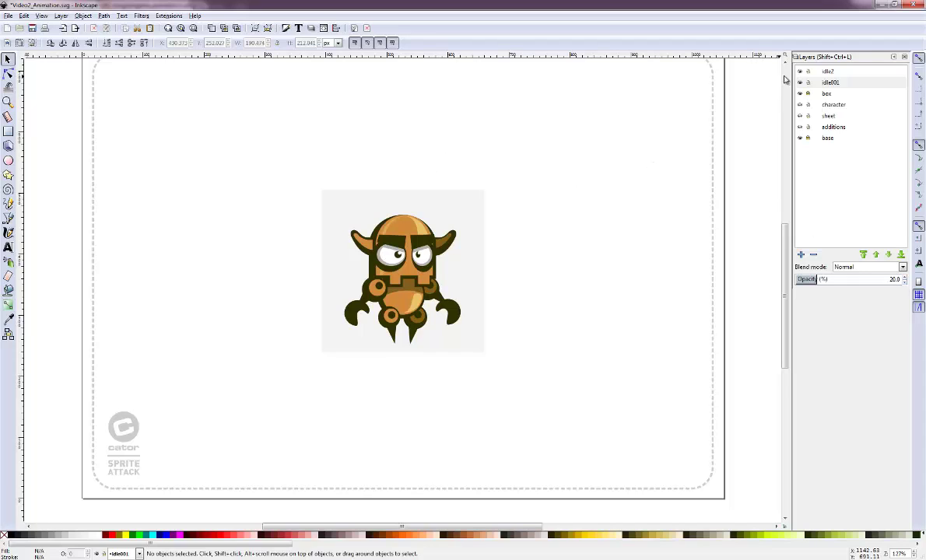
On idle2, slightly resize the robot's right arm and rotate its left arm a little
click(826, 72)
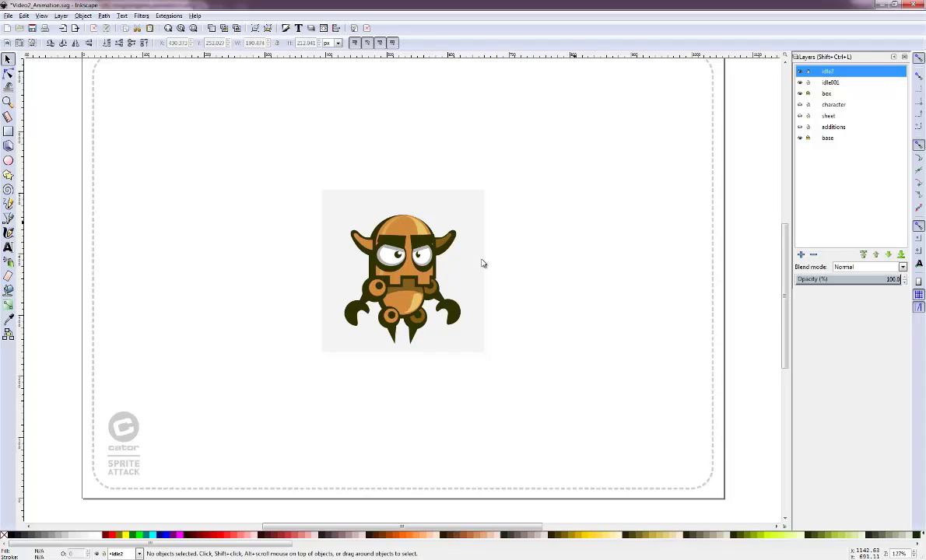
click(457, 311)
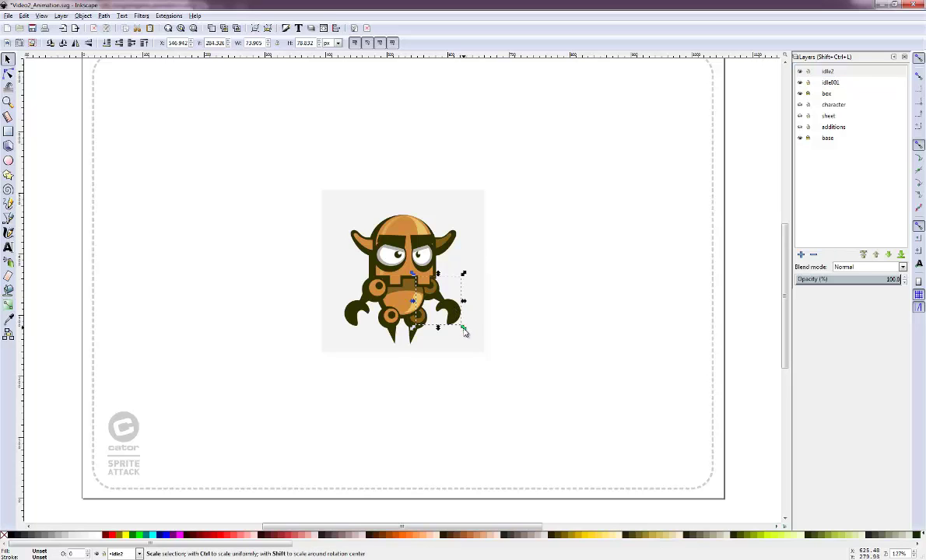
drag(464, 328, 464, 334)
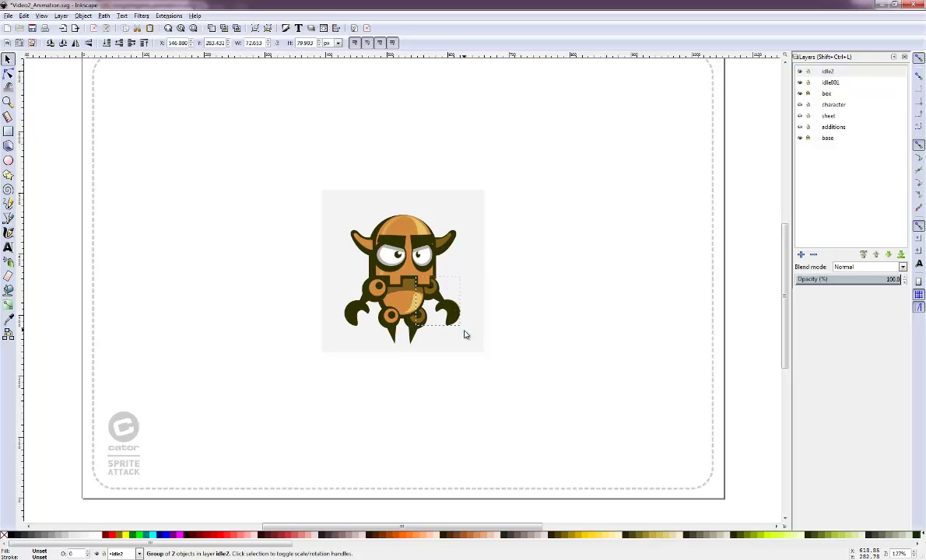
click(461, 327)
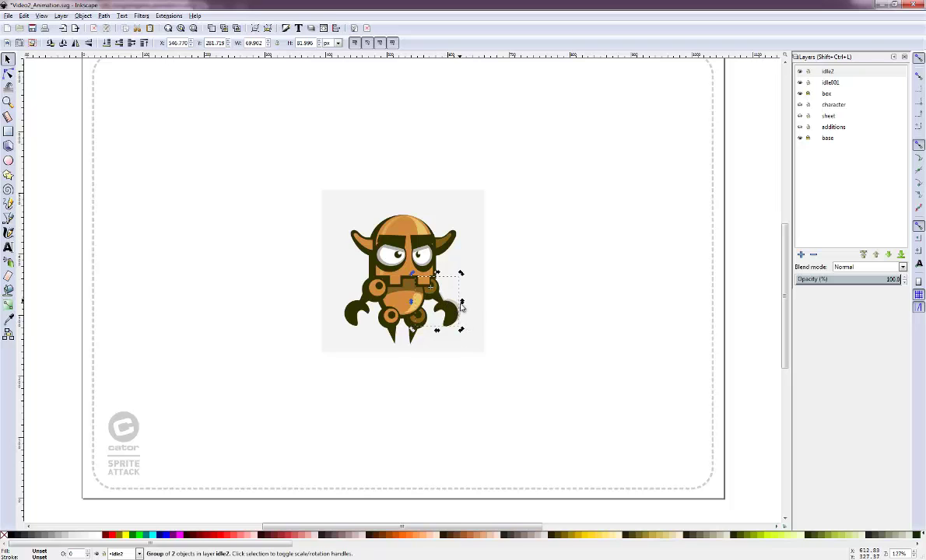
click(373, 313)
drag(342, 296, 346, 337)
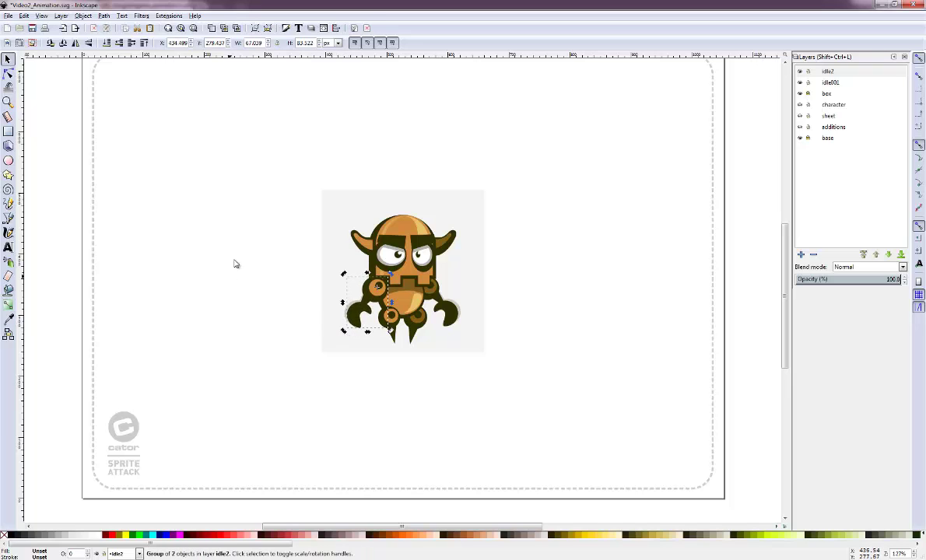
Nudge the whole idle2 robot with the arrow keys, deselect, and make idle001 current
drag(273, 184, 495, 341)
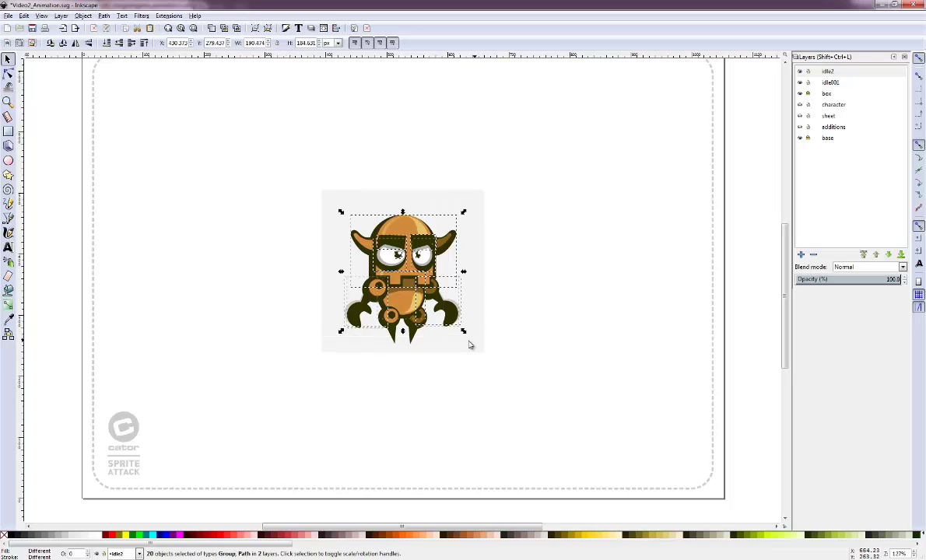
key(Up)
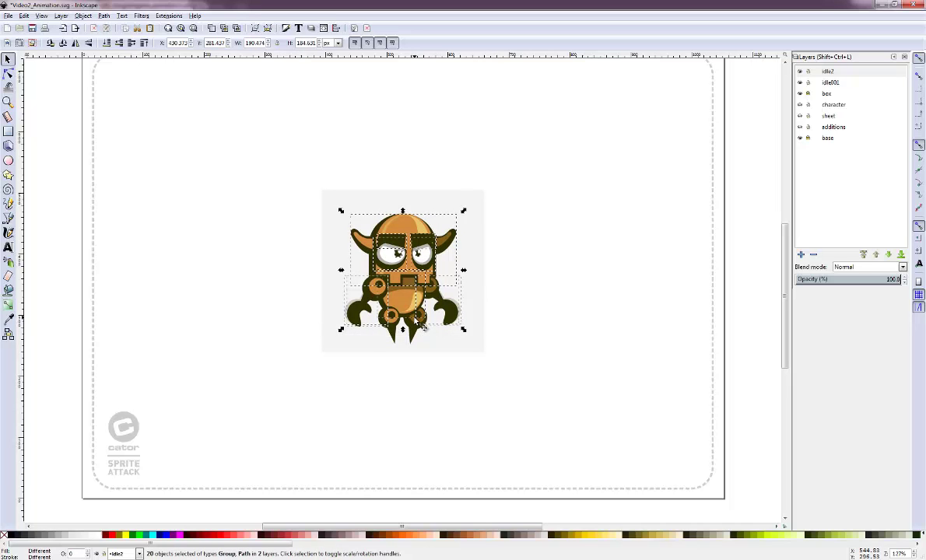
key(Down)
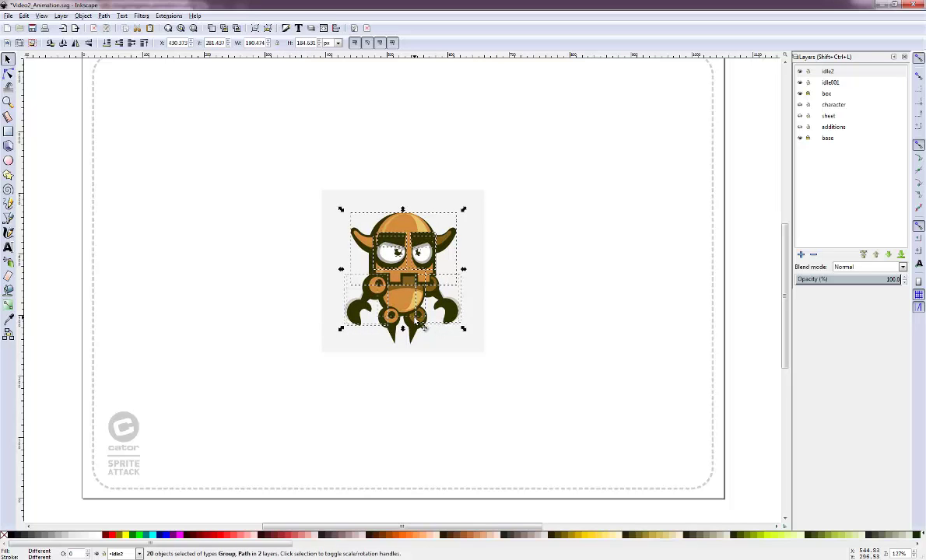
click(502, 299)
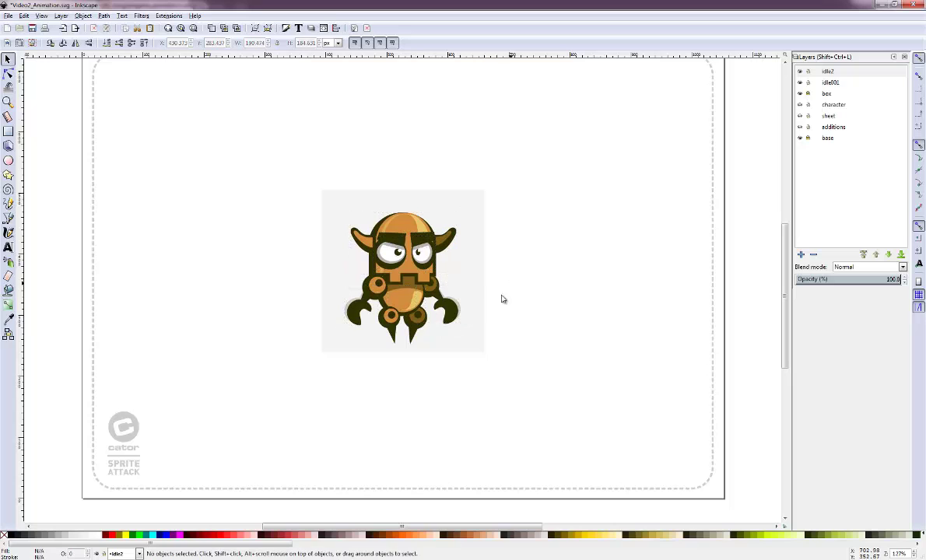
click(833, 83)
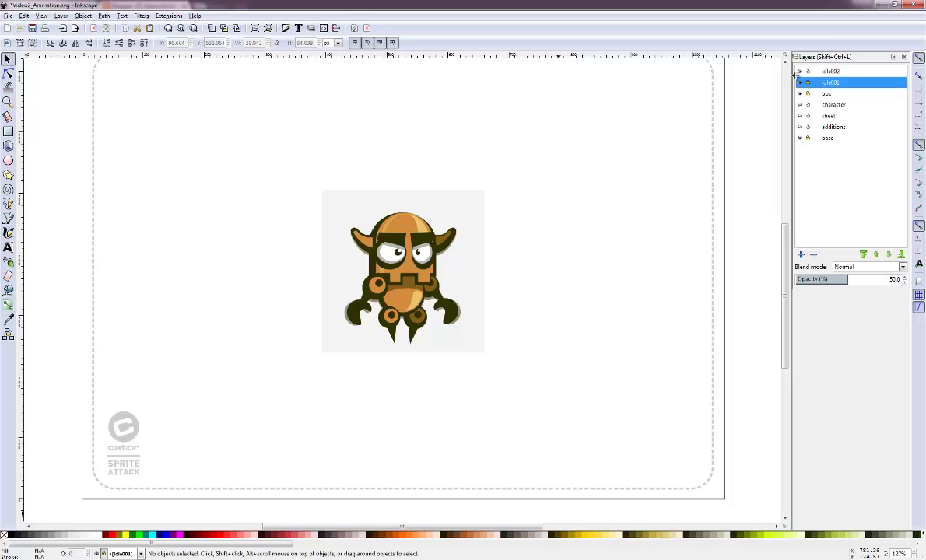
Flip idle002's visibility repeatedly to compare it against faded idle001, leaving it visible
click(800, 71)
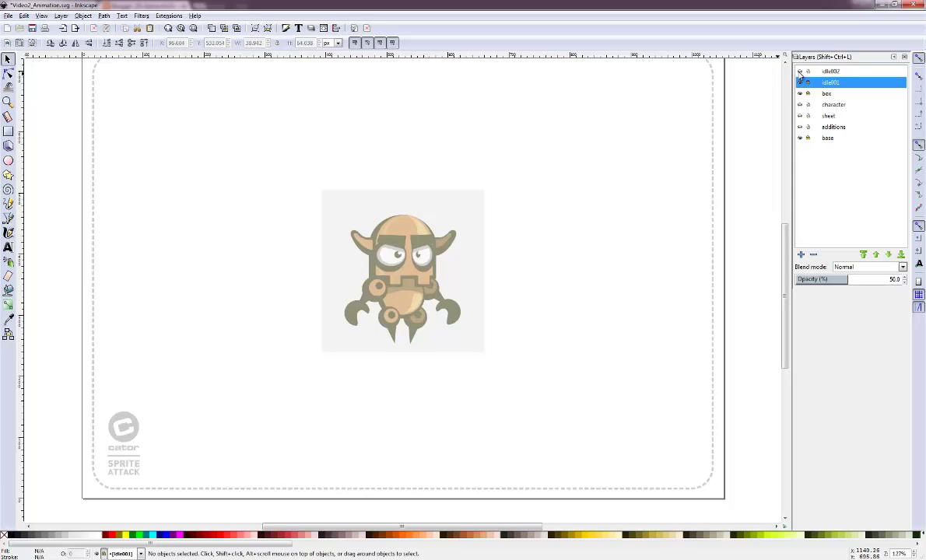
click(800, 72)
click(800, 72)
click(800, 72)
click(800, 71)
click(800, 72)
click(800, 71)
click(800, 72)
click(800, 71)
click(800, 72)
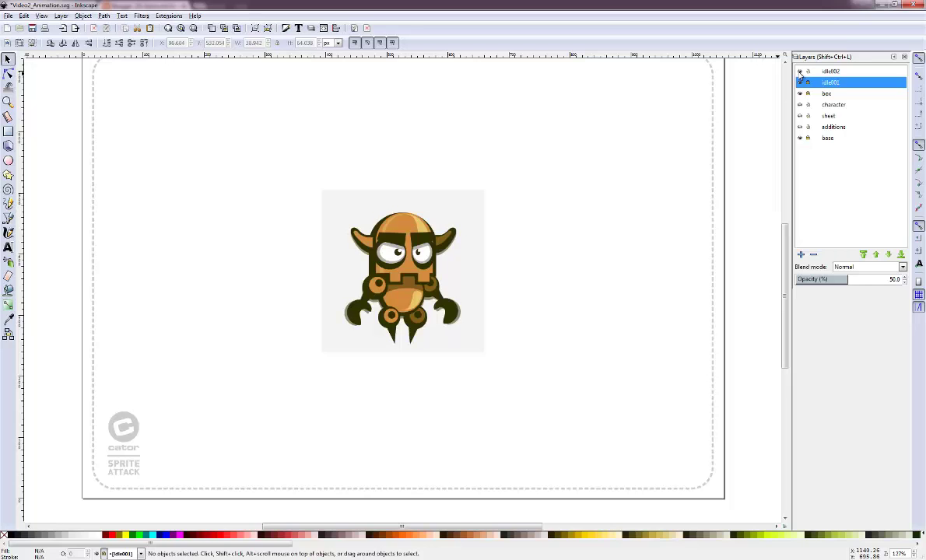
click(800, 71)
click(800, 72)
click(800, 72)
click(800, 72)
click(800, 72)
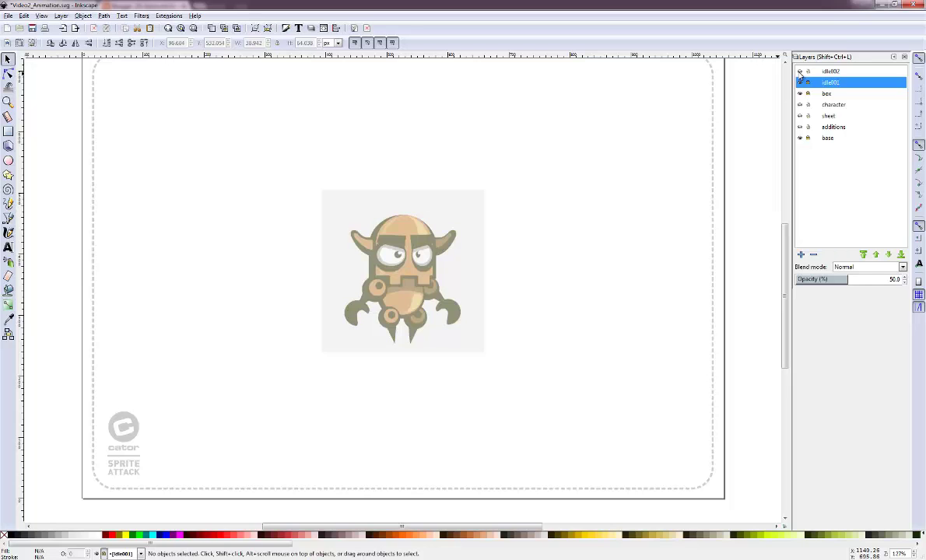
click(800, 71)
click(800, 72)
click(800, 71)
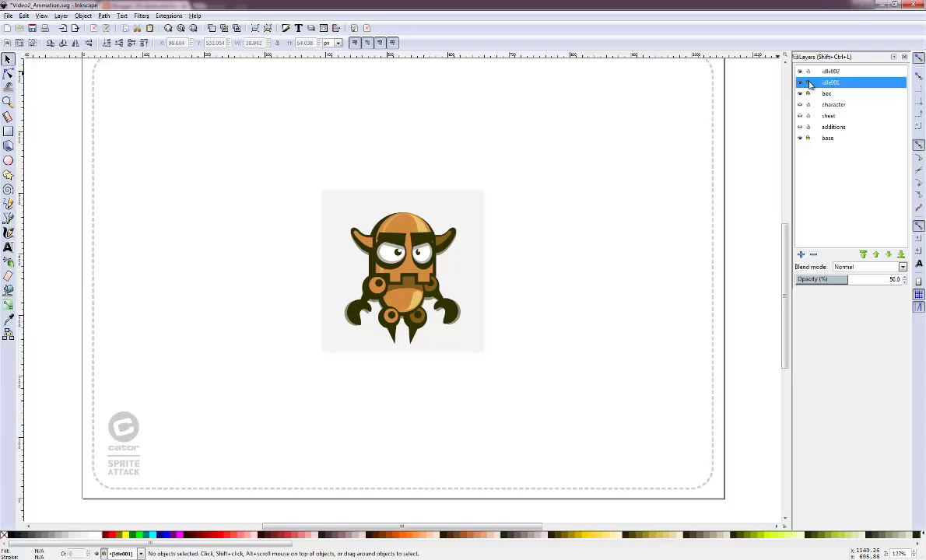
Unlock and relock idle001, then make idle002 the current layer
click(808, 83)
click(808, 83)
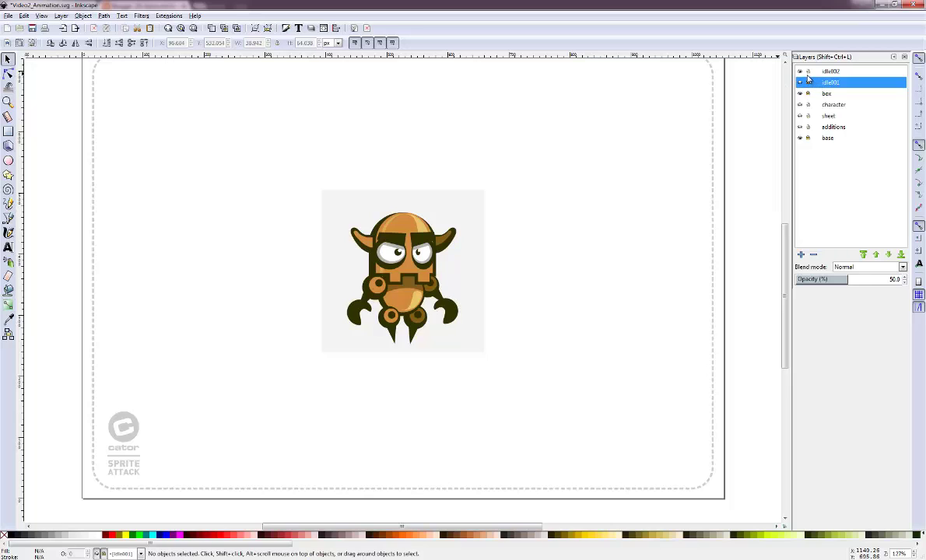
click(825, 71)
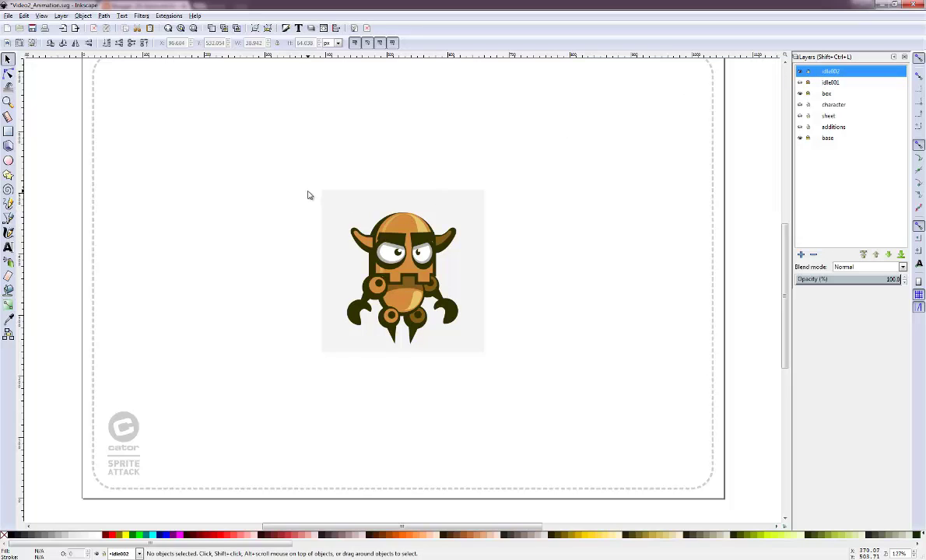
Create a top layer idle003 holding an in-place copy of the robot, then fit the page
drag(308, 192, 555, 419)
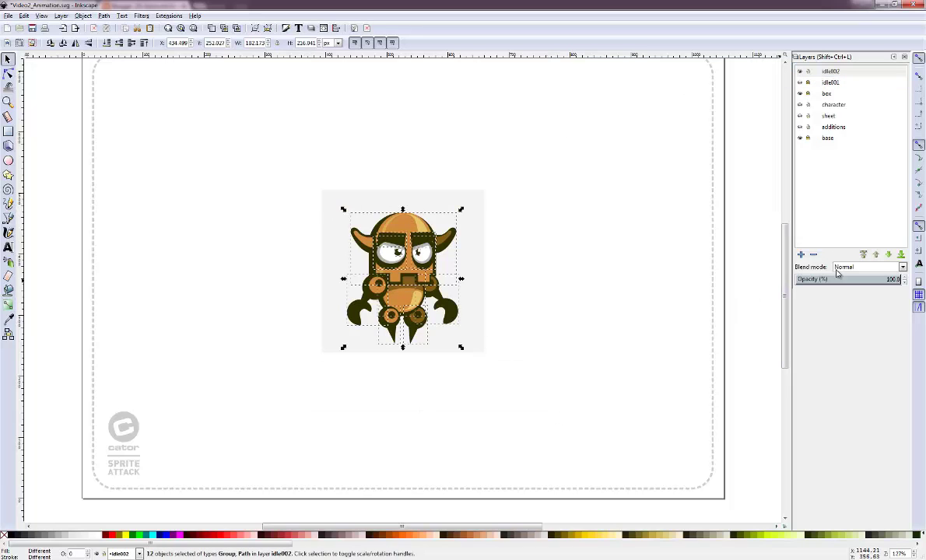
click(801, 255)
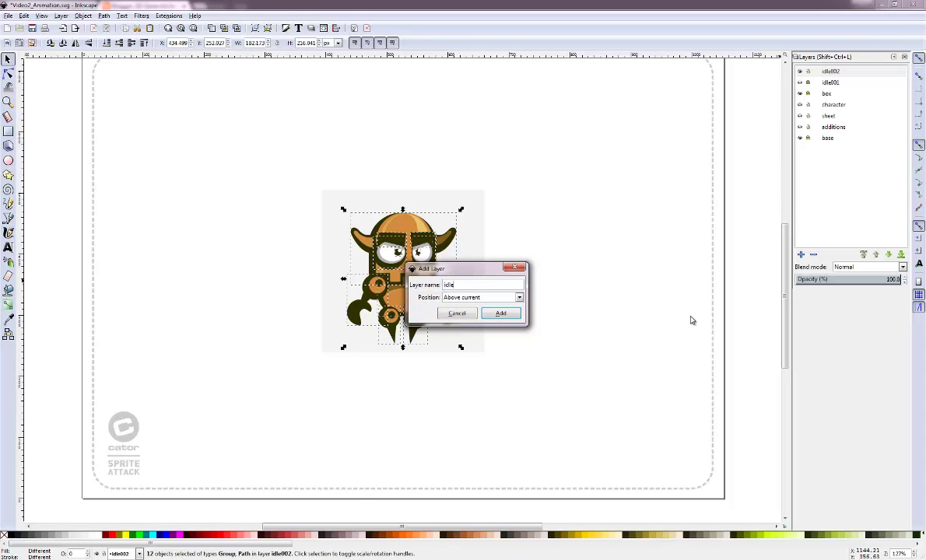
key(Return)
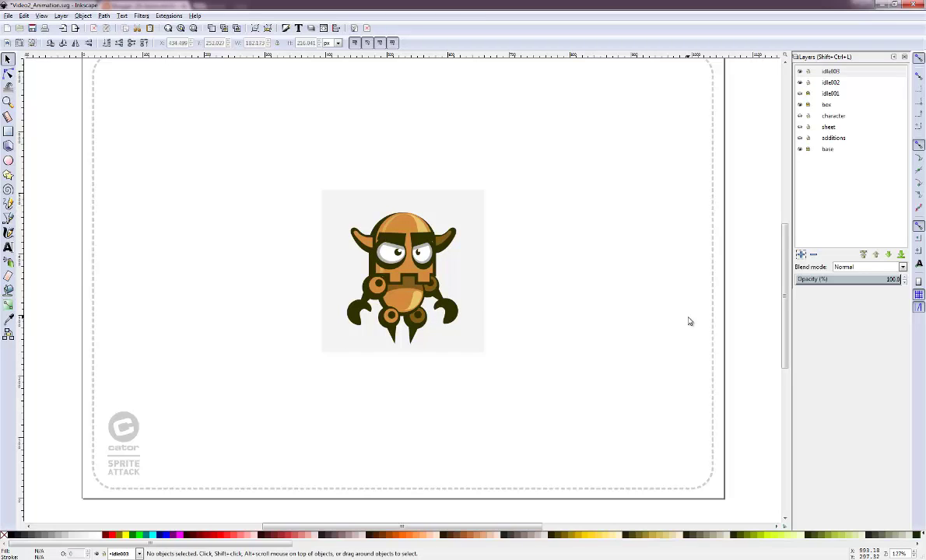
key(ctrl+alt+v)
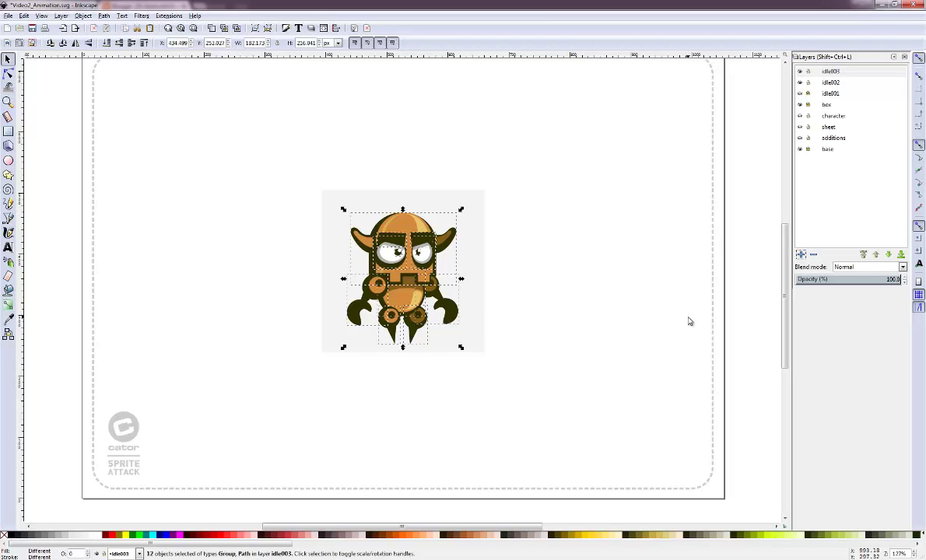
click(810, 76)
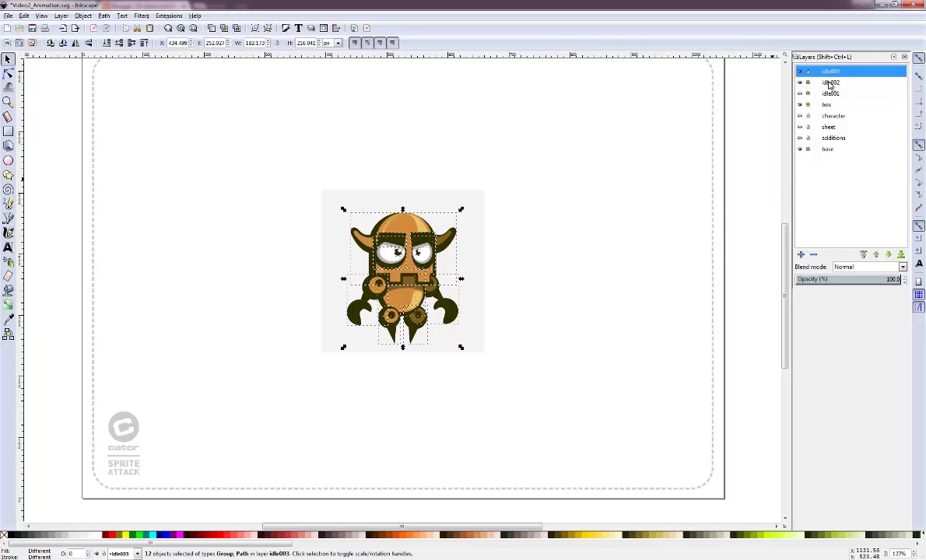
click(830, 83)
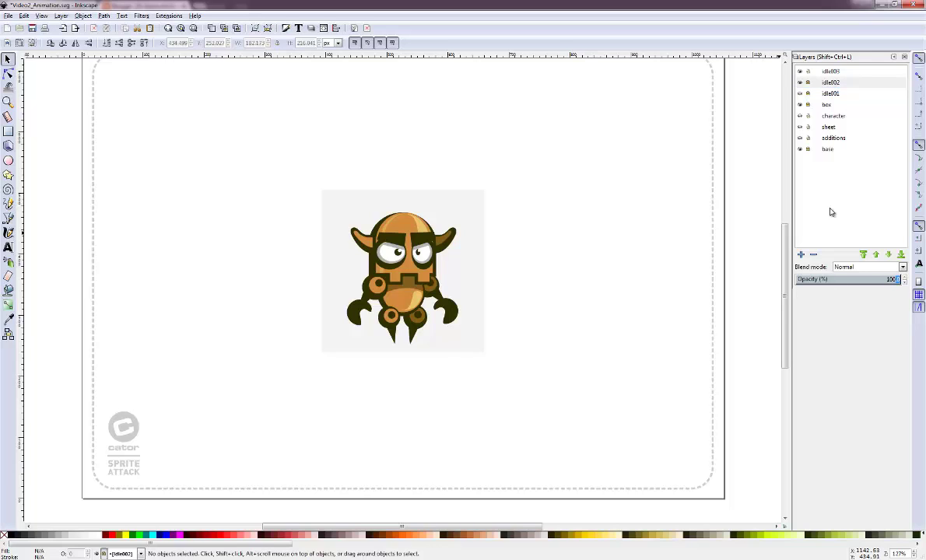
key(Delete)
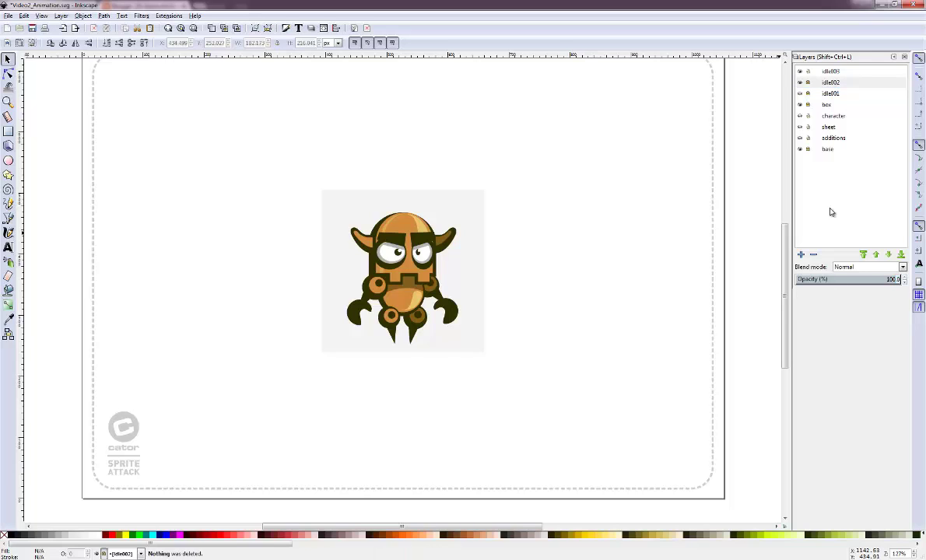
key(minus)
key(minus)
key(minus)
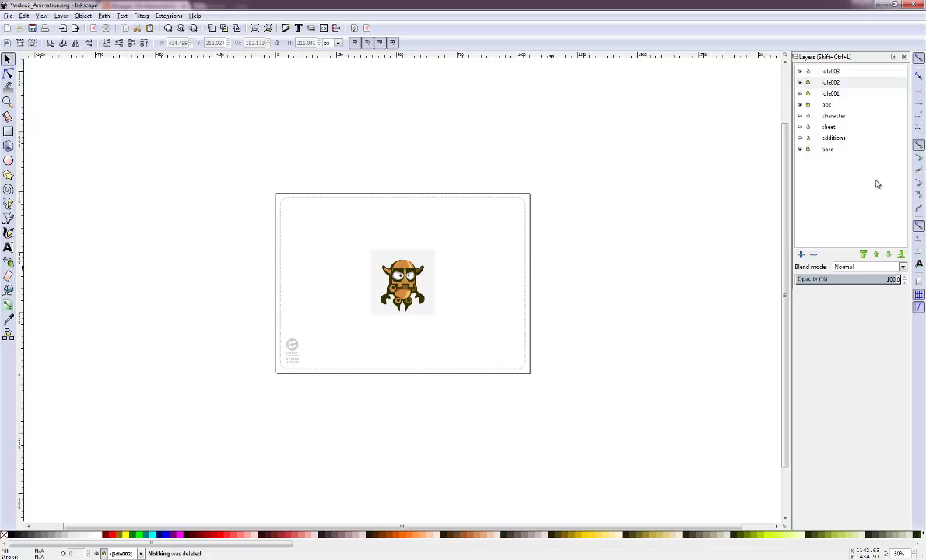
Set idle002's opacity to 20% and zoom in close around the robot
click(895, 280)
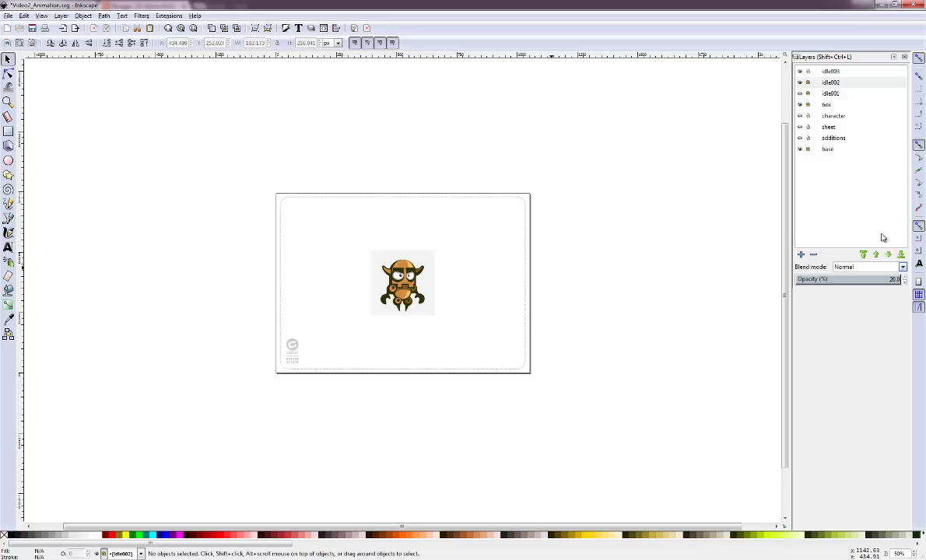
key(Return)
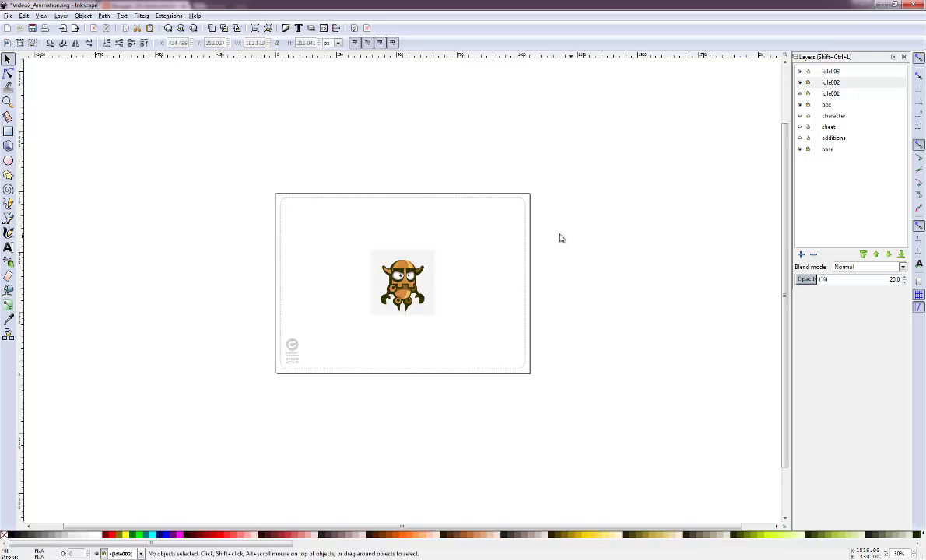
key(F3)
drag(359, 234, 448, 327)
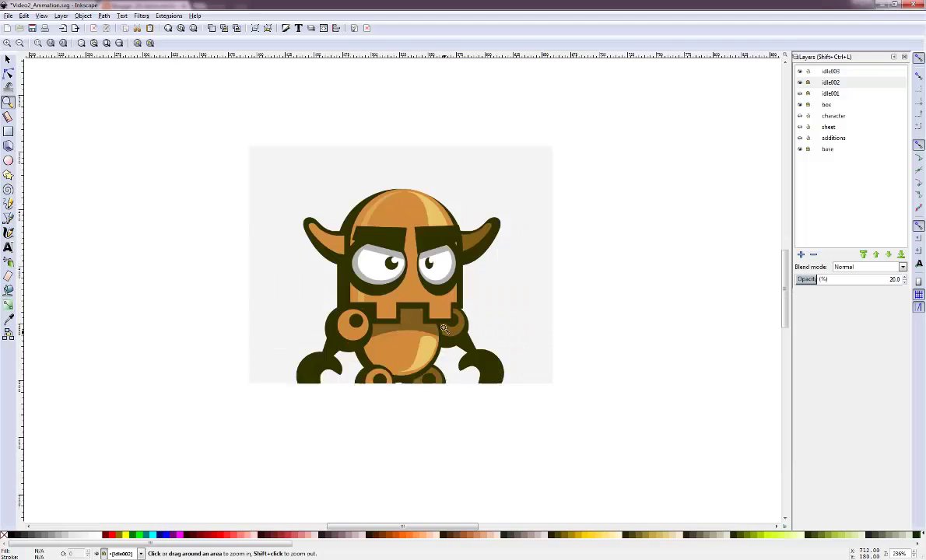
Toggle idle003's visibility to compare it with faded idle002, then return to the Selector
click(801, 72)
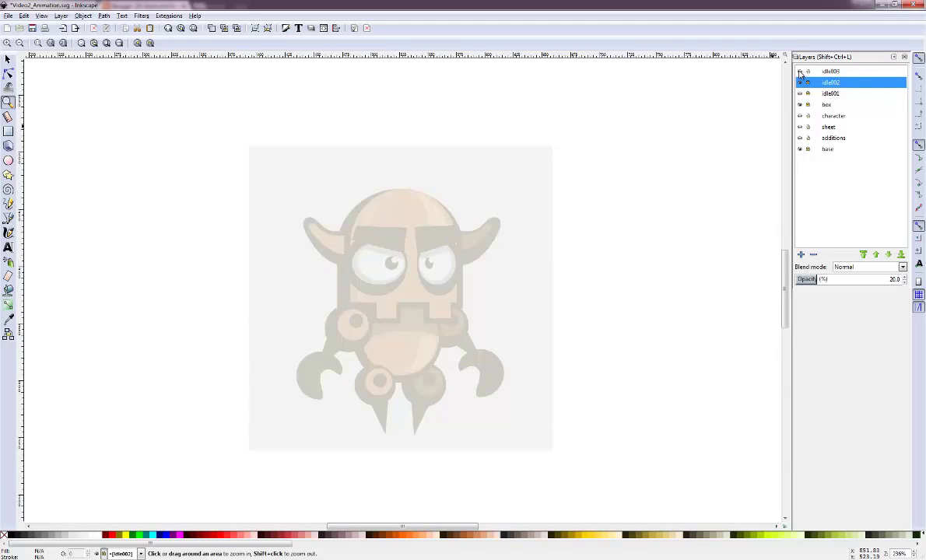
click(800, 72)
click(801, 72)
click(800, 72)
click(800, 73)
click(799, 75)
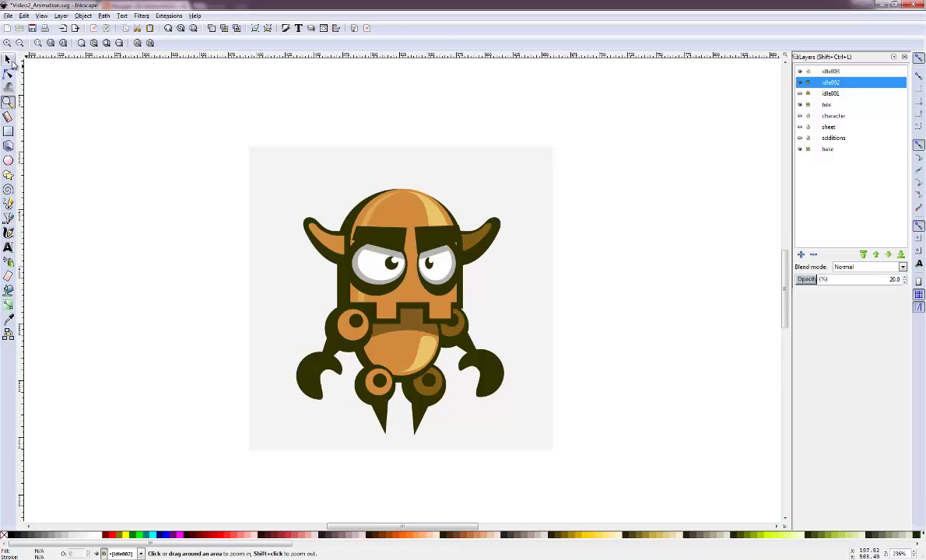
click(9, 60)
Rotate the idle003 robot's right and left claw arms about 6° each, then deselect
click(467, 337)
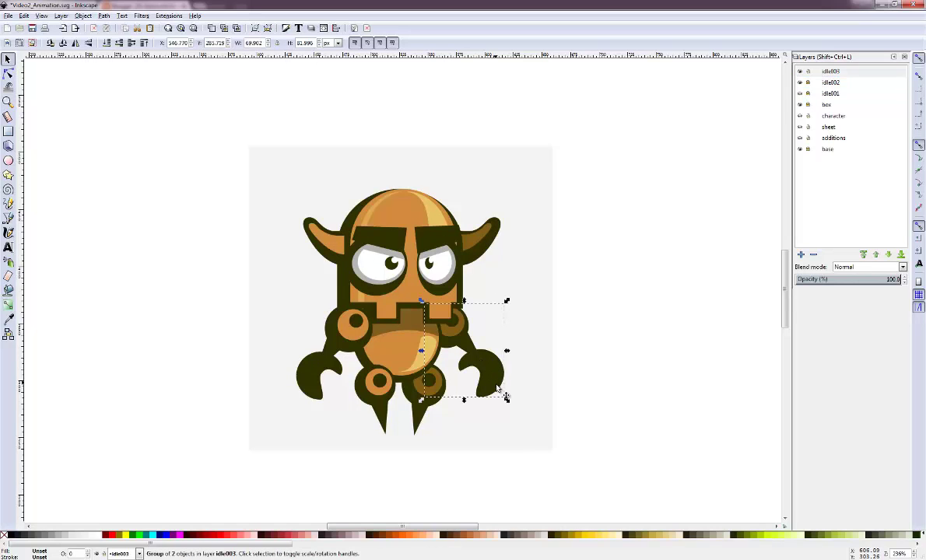
click(497, 387)
drag(509, 401, 499, 410)
click(312, 385)
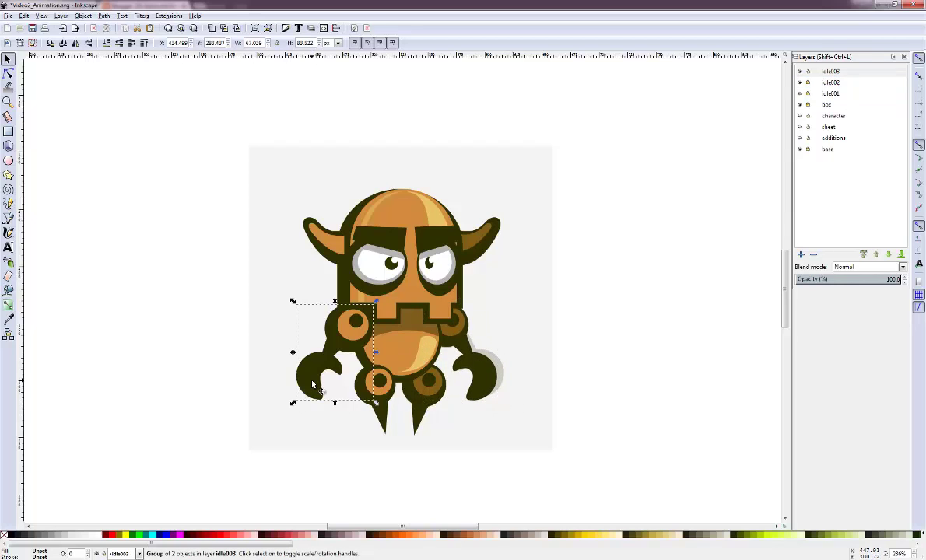
click(311, 385)
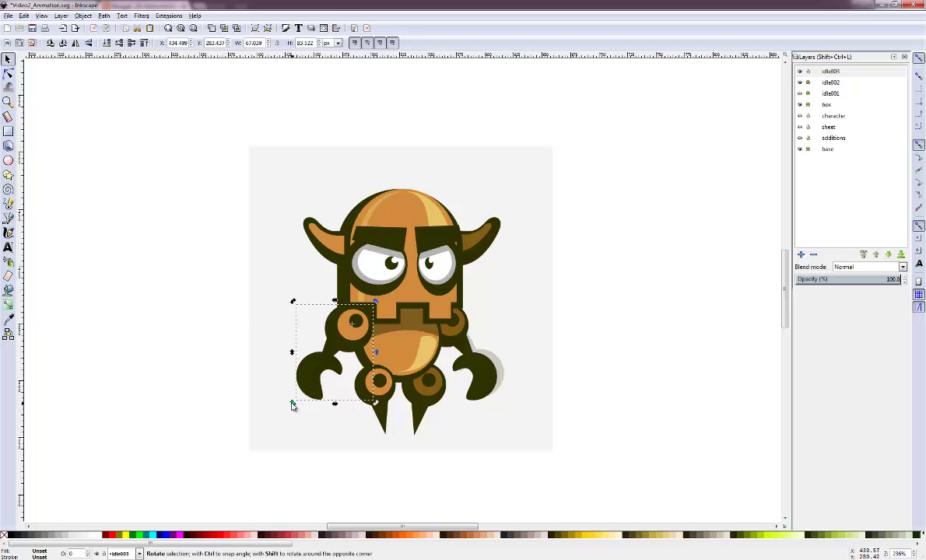
drag(294, 404, 301, 414)
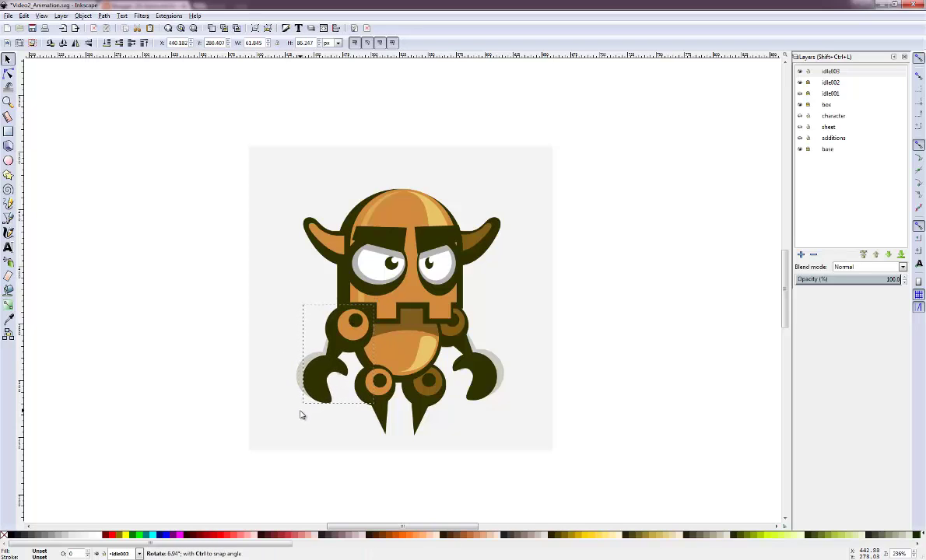
drag(128, 132, 268, 220)
drag(359, 334, 514, 418)
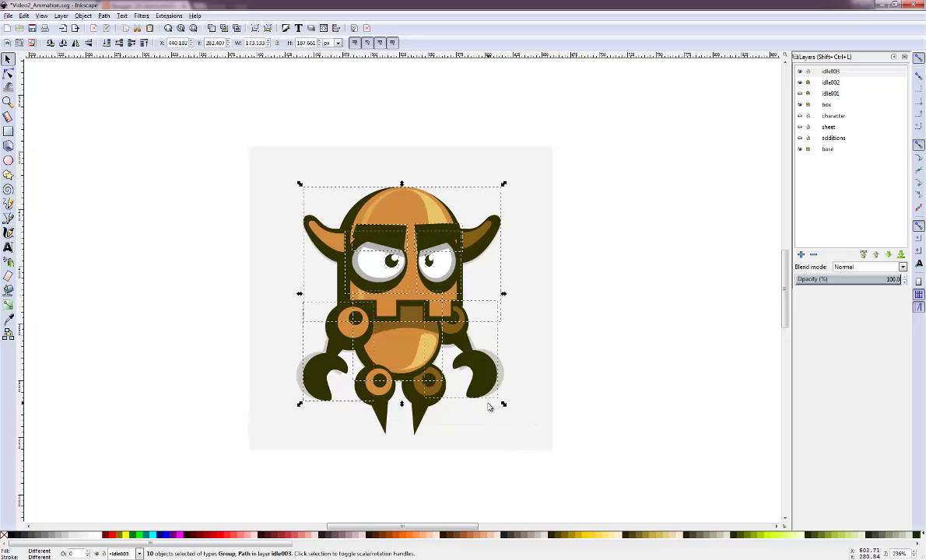
click(556, 351)
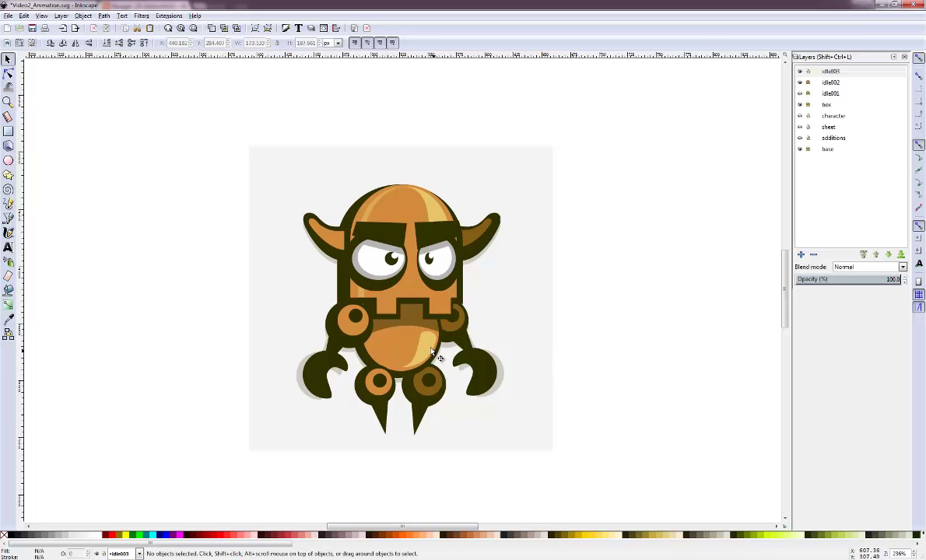
Widen the idle002 robot's body group slightly around its centre, to about 81.8 px
click(400, 323)
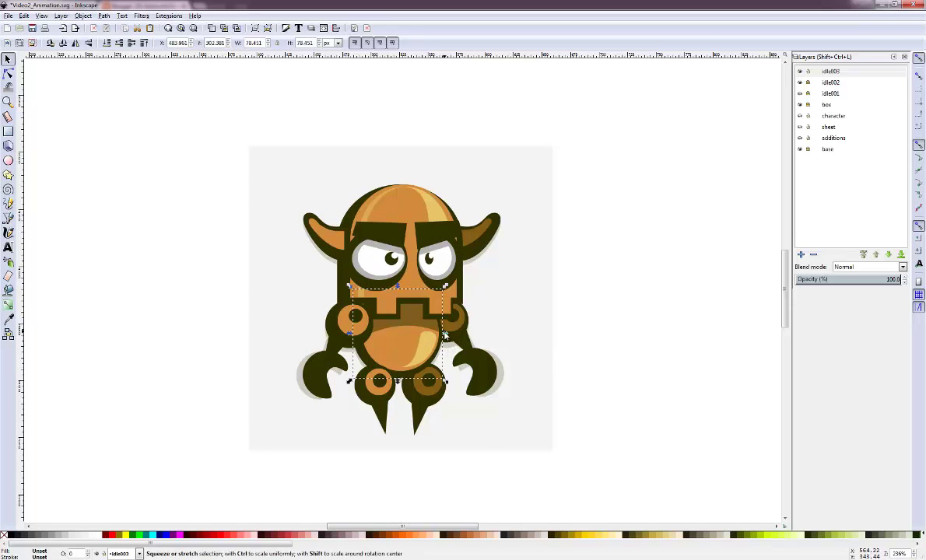
key(shift)
drag(445, 336, 447, 340)
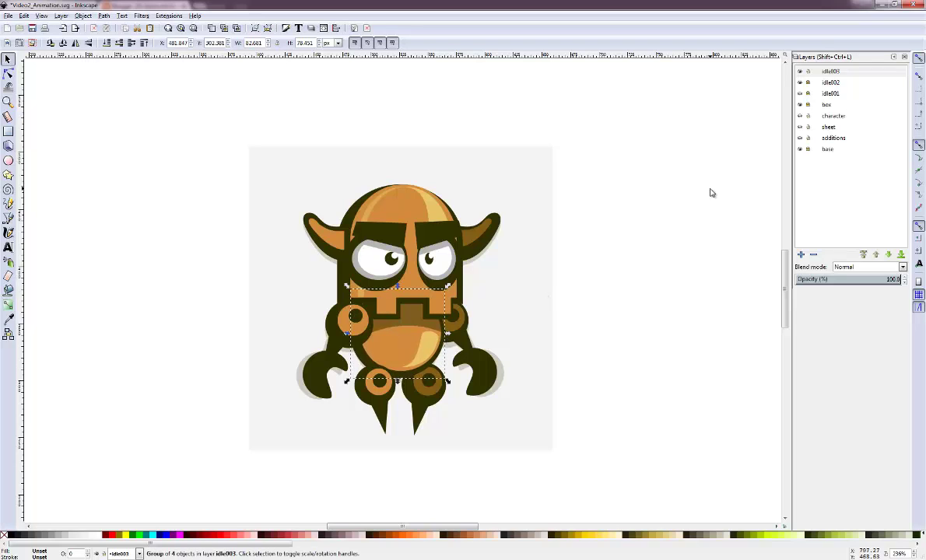
click(802, 82)
click(801, 86)
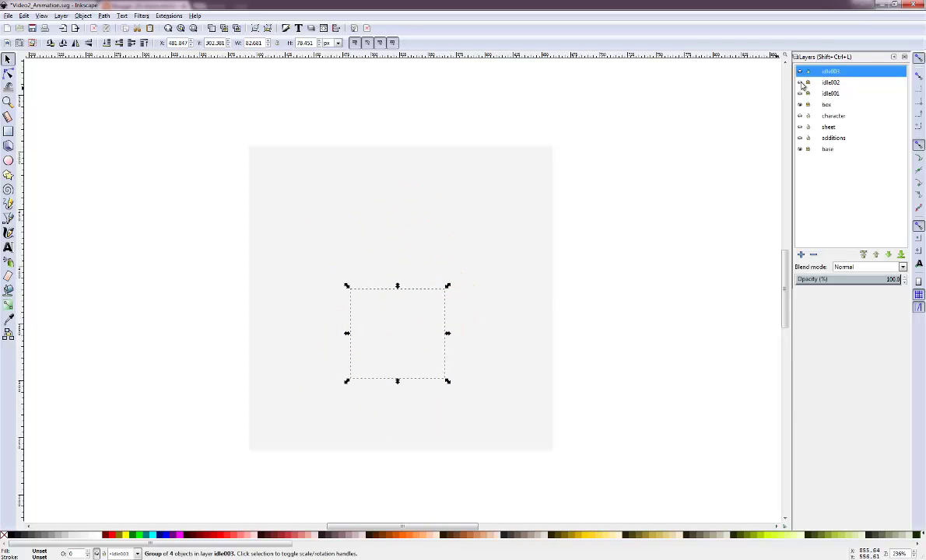
click(802, 84)
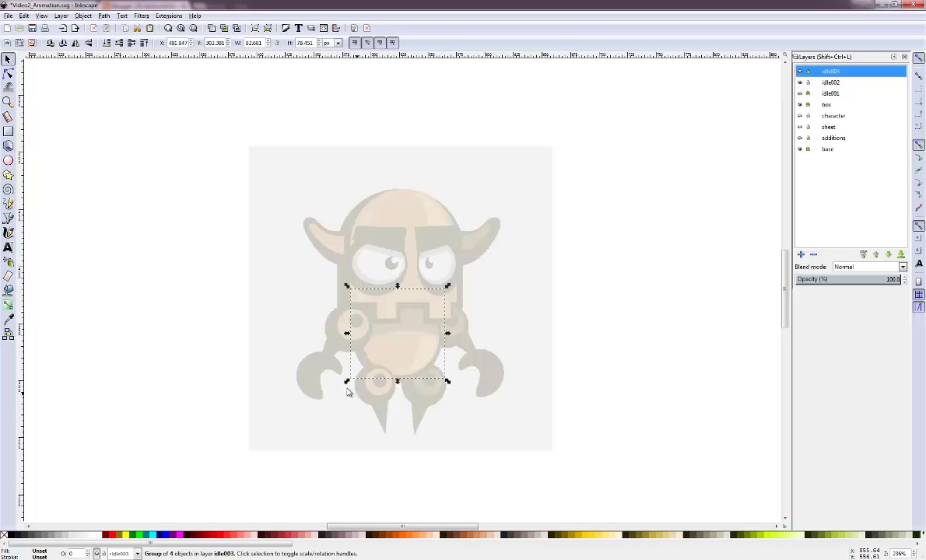
alt+click(401, 357)
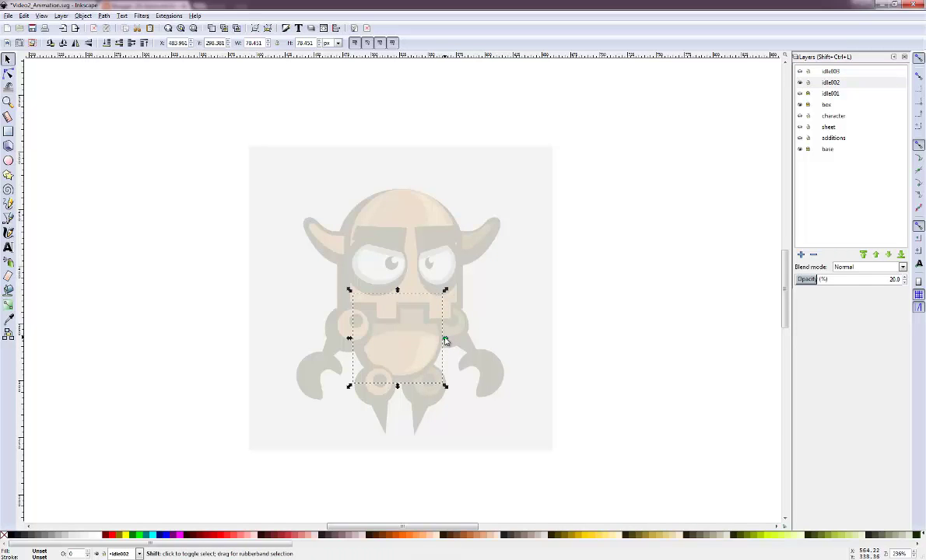
drag(446, 340, 447, 340)
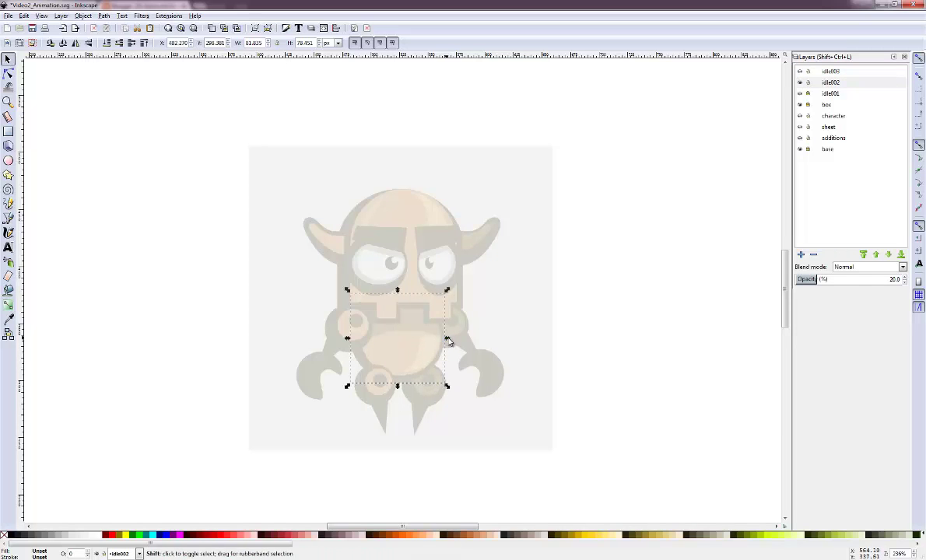
Flip idle003 on and off to compare it with idle002, then select idle003's body group
click(800, 72)
click(800, 71)
click(800, 71)
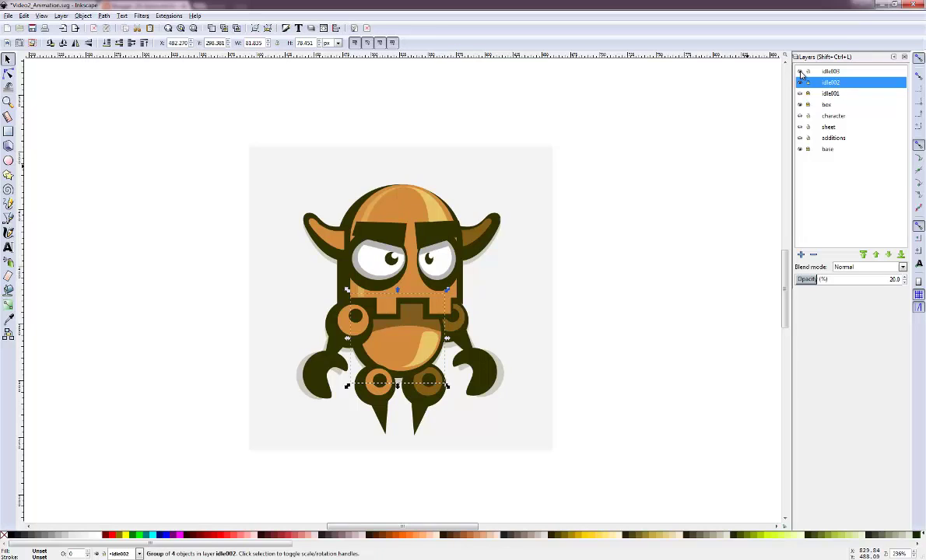
click(799, 71)
click(800, 71)
click(800, 72)
click(800, 71)
click(799, 72)
click(799, 72)
click(826, 71)
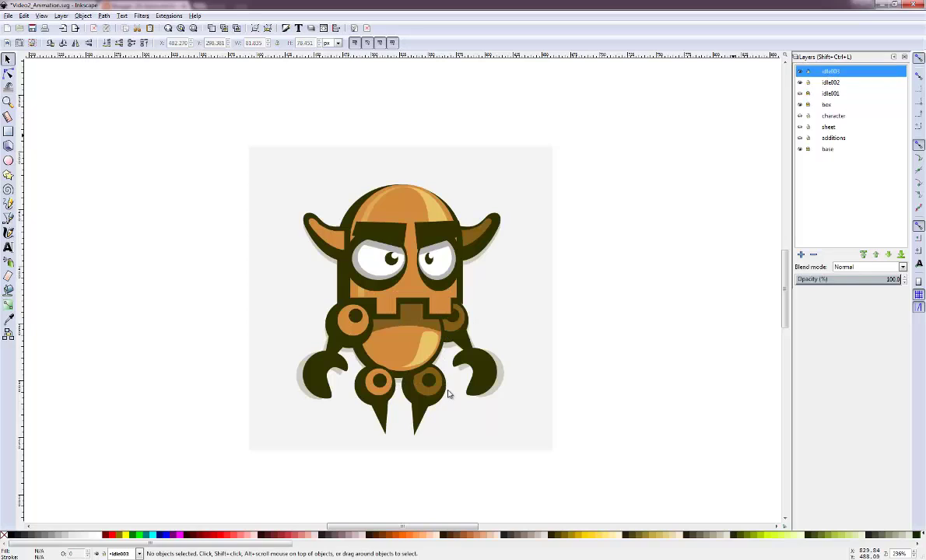
click(395, 321)
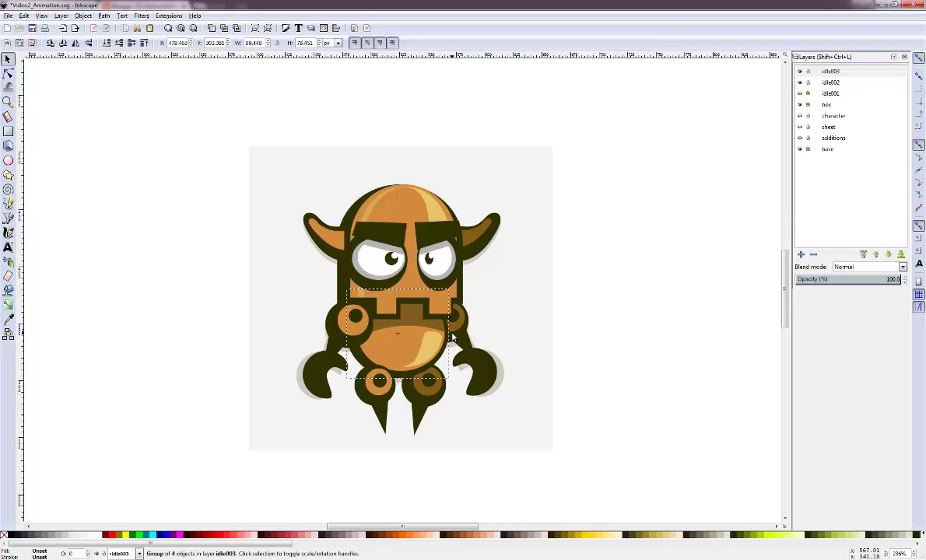
Raise the robot's head in the idle003 pose and select the entire idle003 character
drag(448, 336, 452, 332)
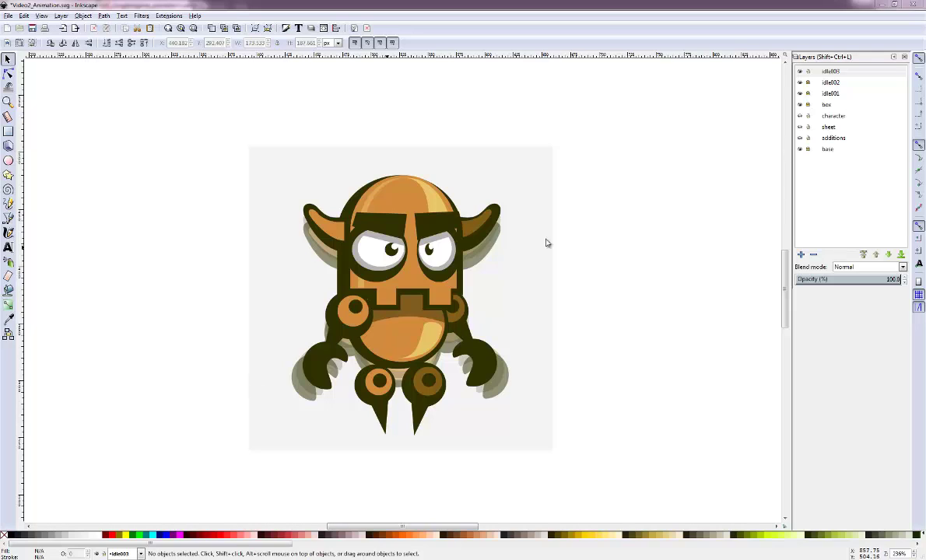
click(800, 93)
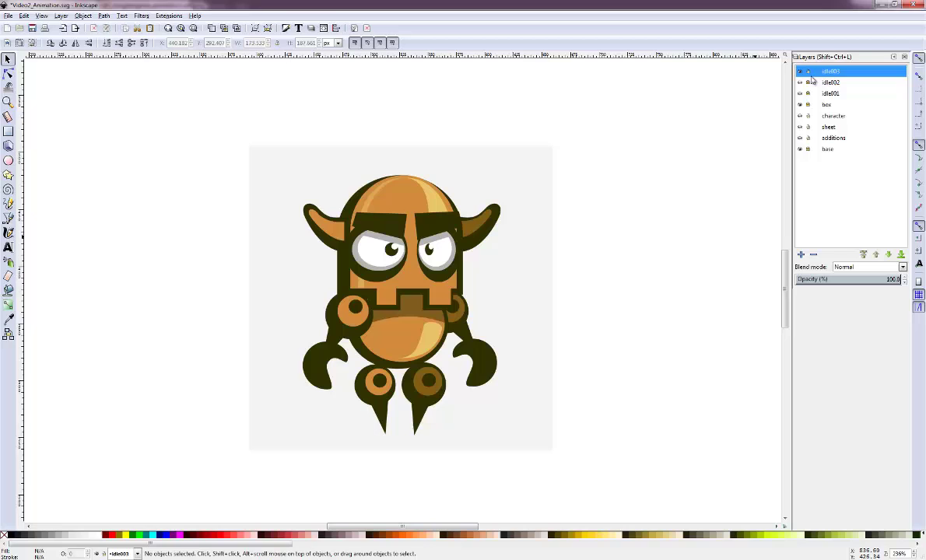
drag(201, 137, 600, 442)
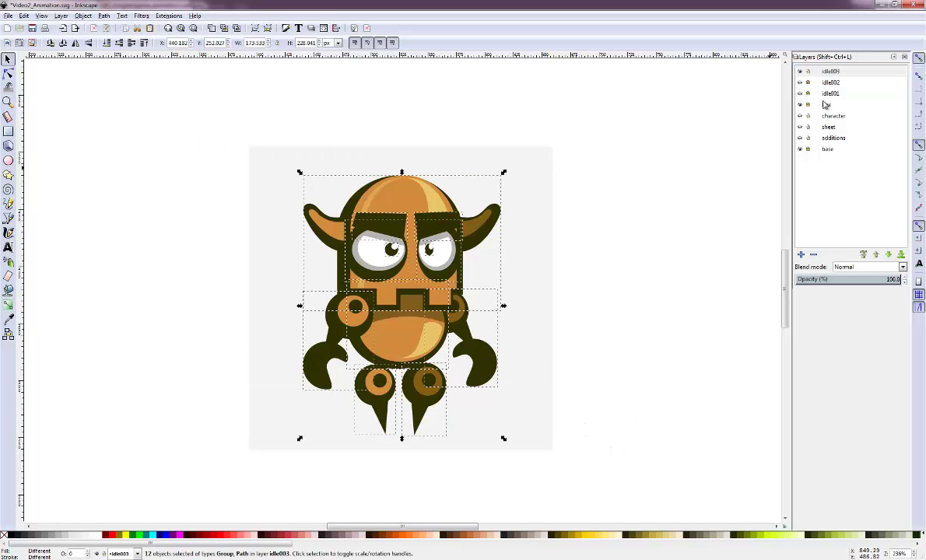
Add an idle004 layer above idle003 and paste the robot copy in place into it
click(801, 255)
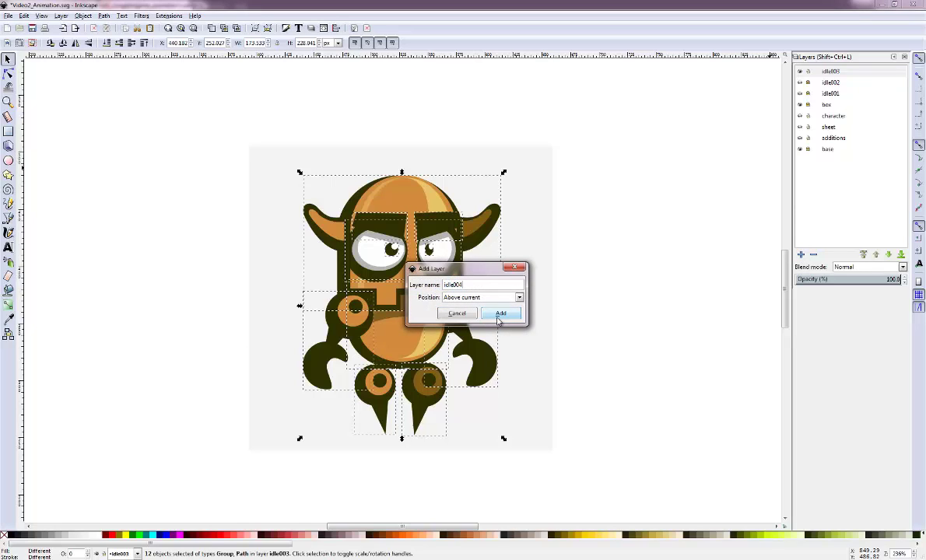
click(500, 314)
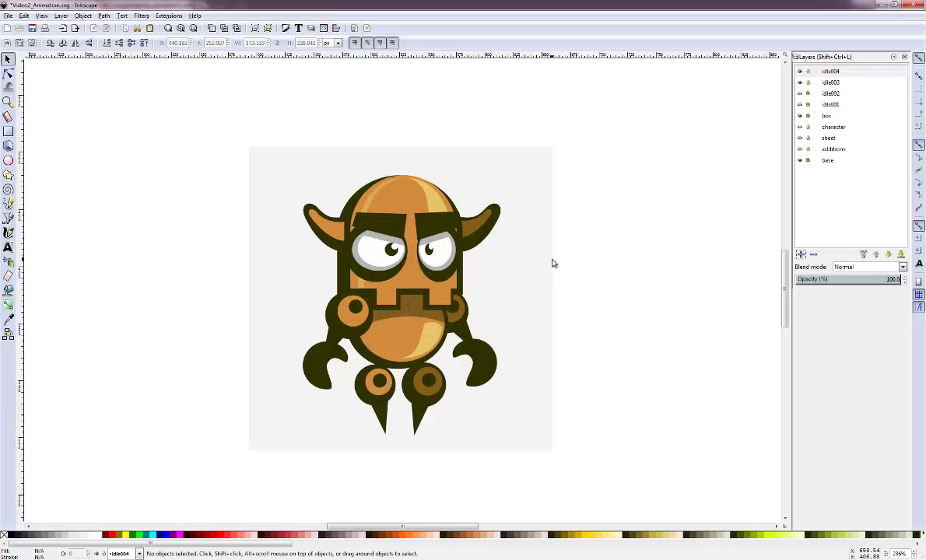
key(ctrl+alt+a)
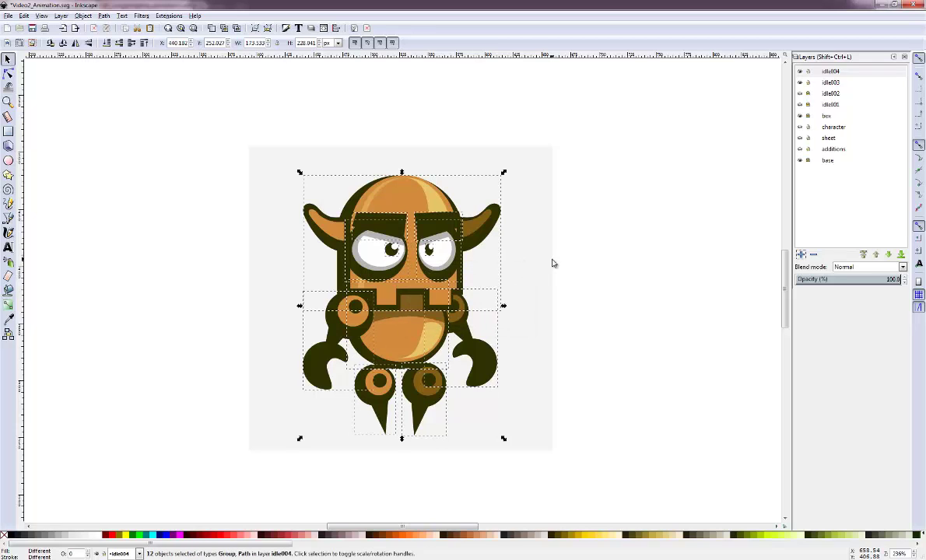
Dim the idle003 layer to 50% opacity and lock it as an onion skin
click(826, 86)
click(894, 278)
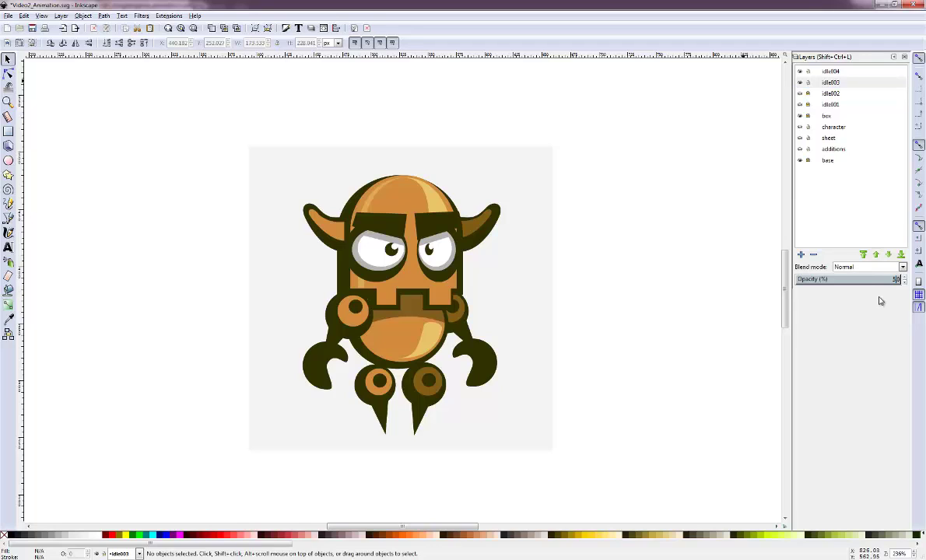
text(50)
key(Return)
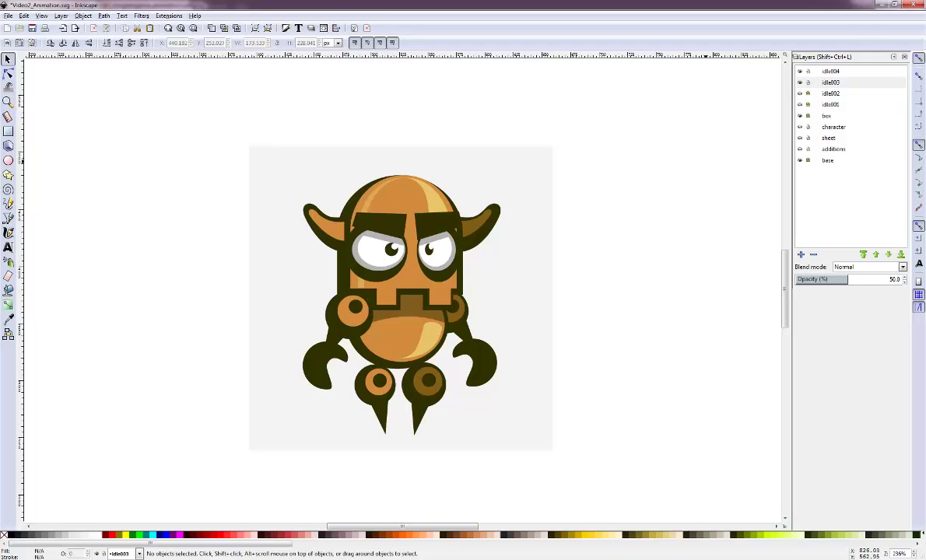
click(798, 76)
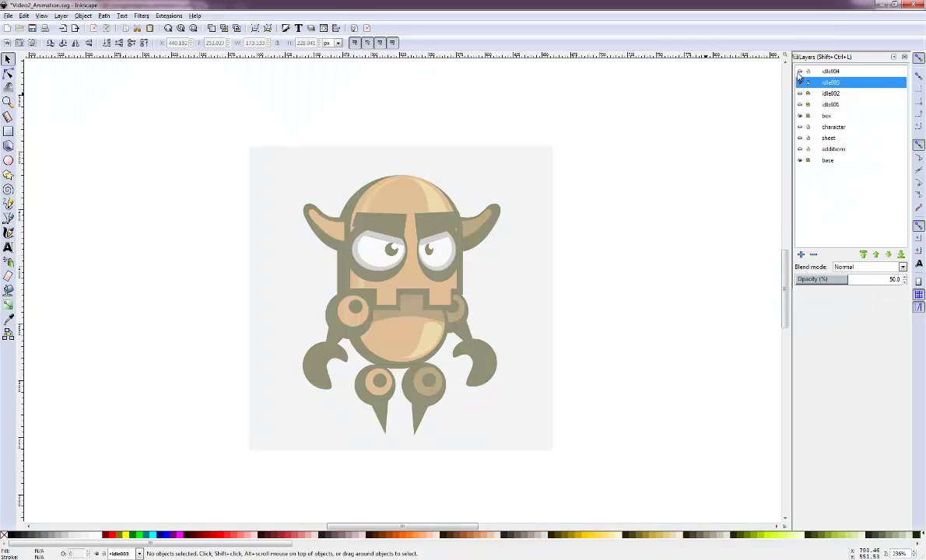
click(799, 81)
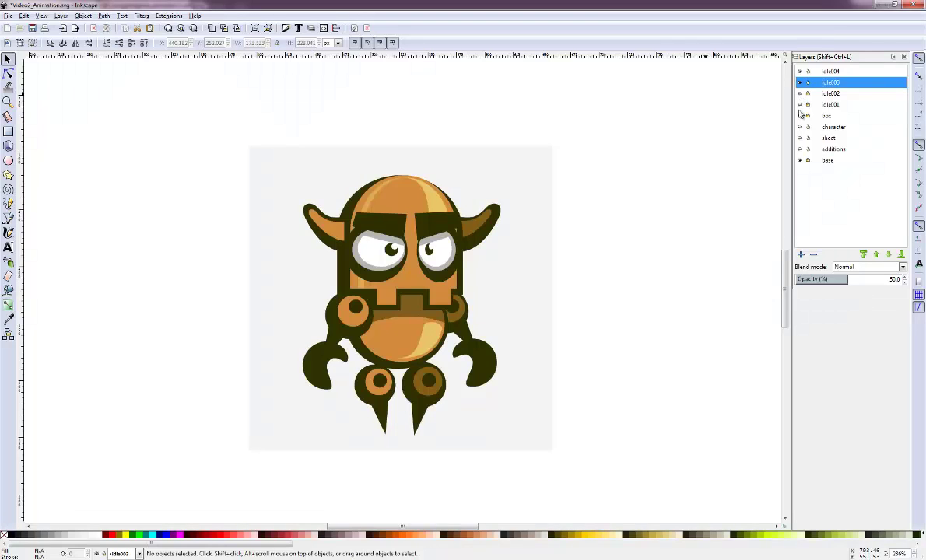
click(808, 82)
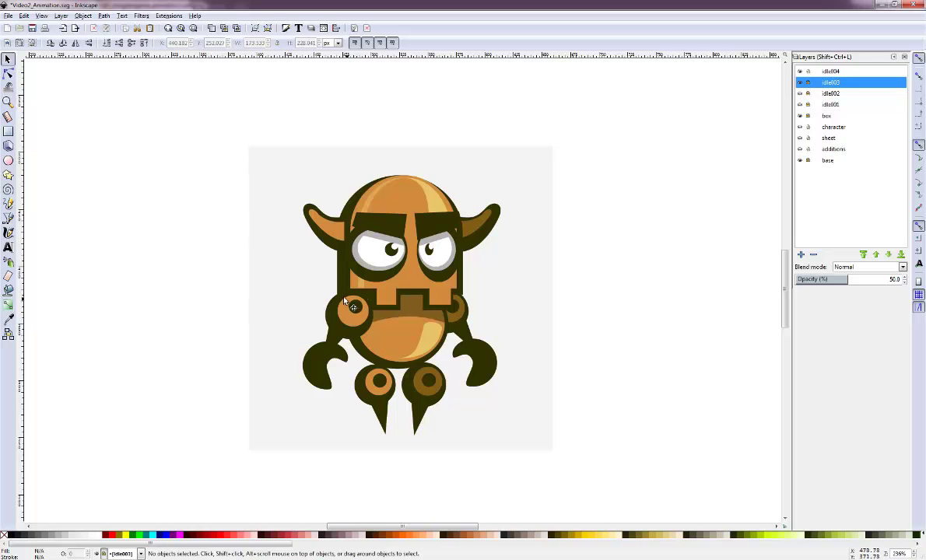
Rotate the idle004 robot's left arm about 4 degrees and the right arm slightly
click(322, 318)
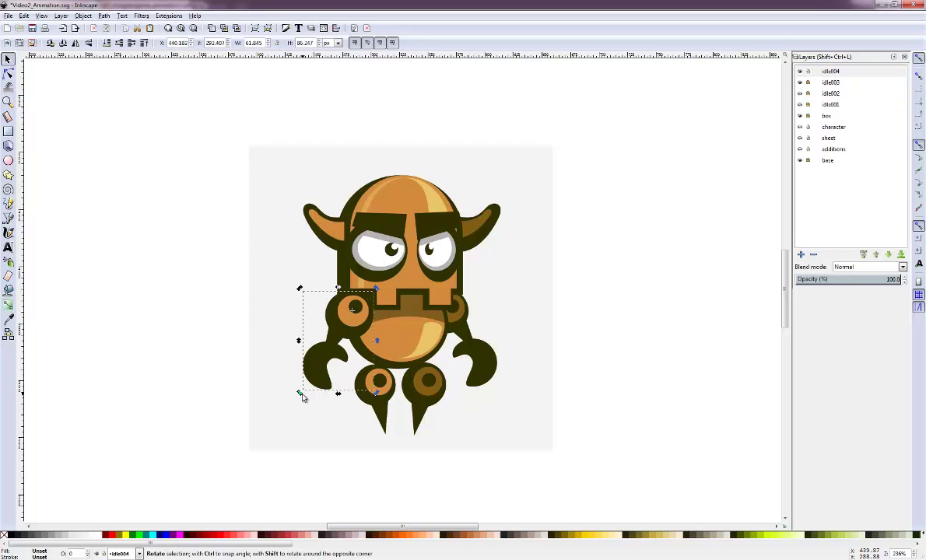
drag(301, 393, 306, 403)
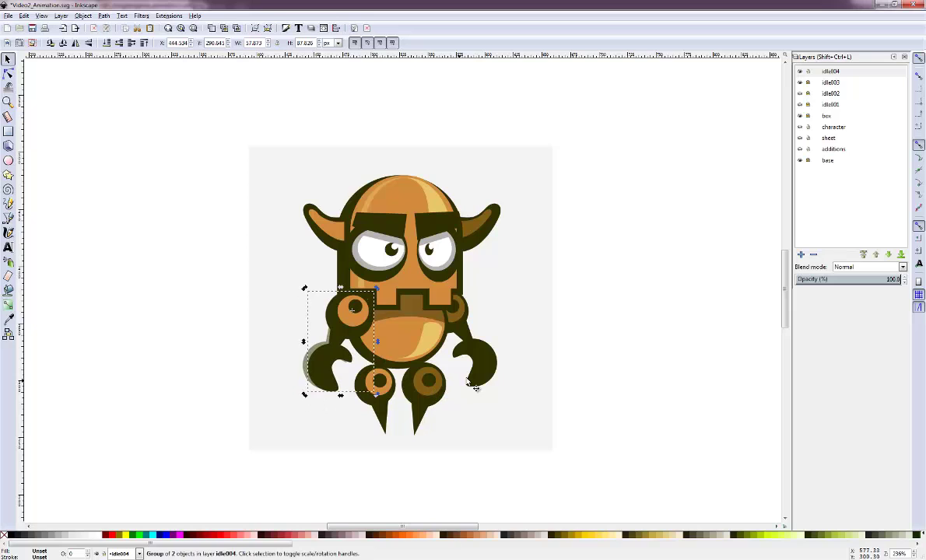
click(502, 368)
click(493, 377)
drag(500, 384, 492, 401)
click(225, 137)
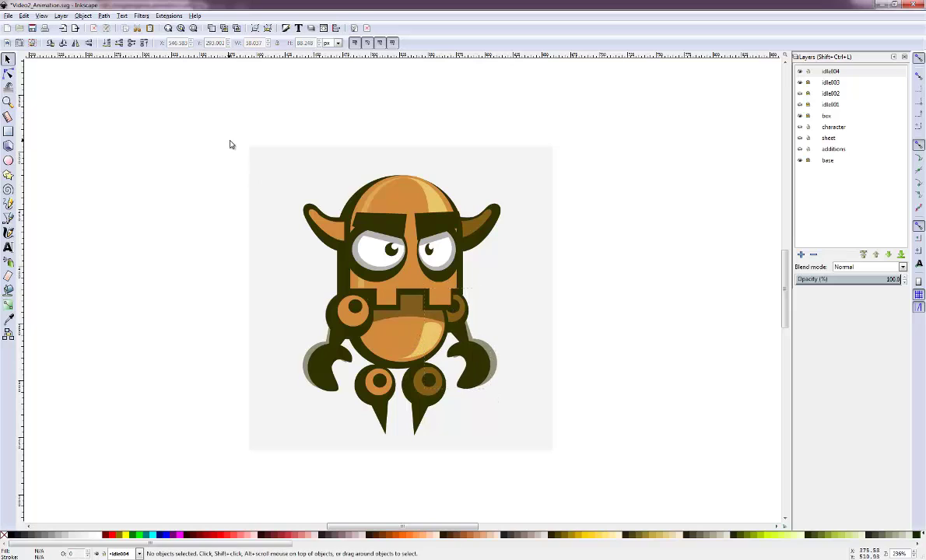
Select the whole idle004 robot, nudge it up, and show the earlier frame beneath
drag(225, 135, 555, 406)
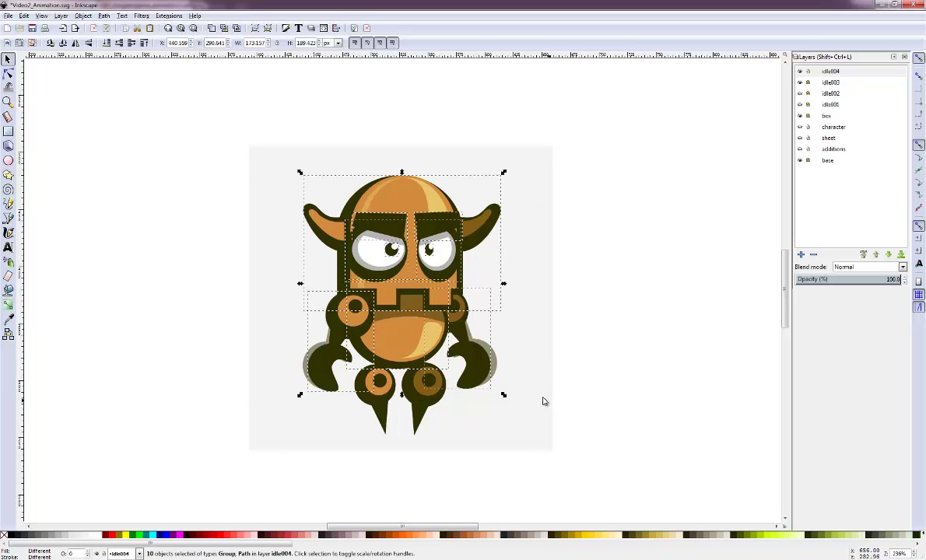
key(Up)
key(Up)
key(Up)
key(Up)
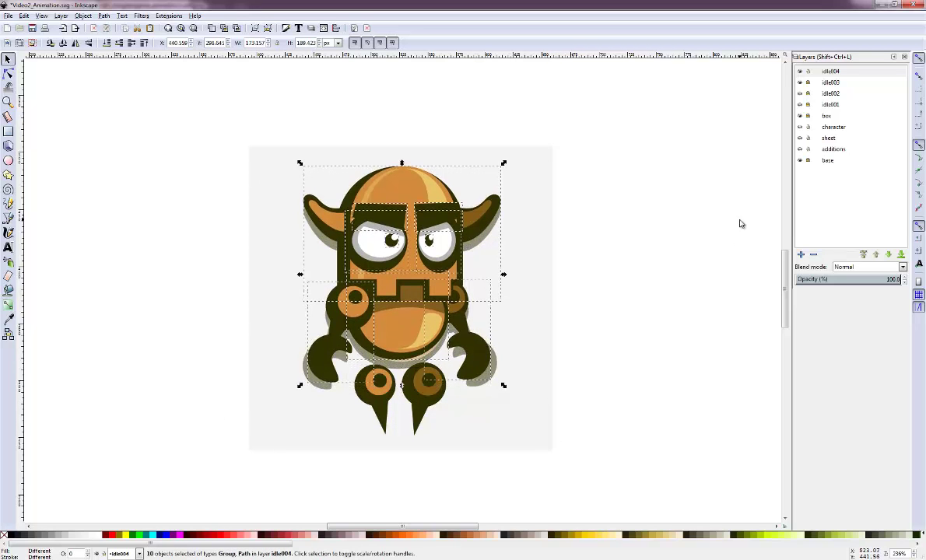
click(801, 93)
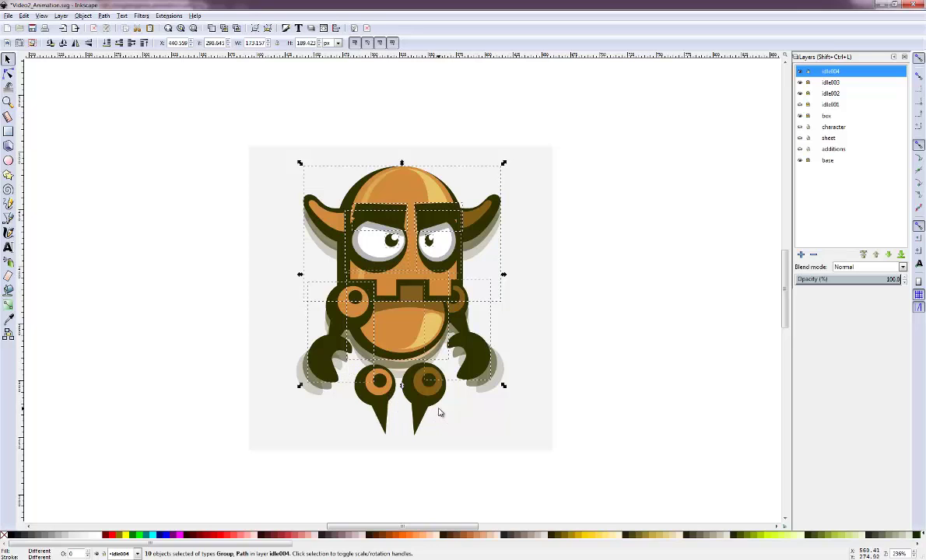
click(601, 343)
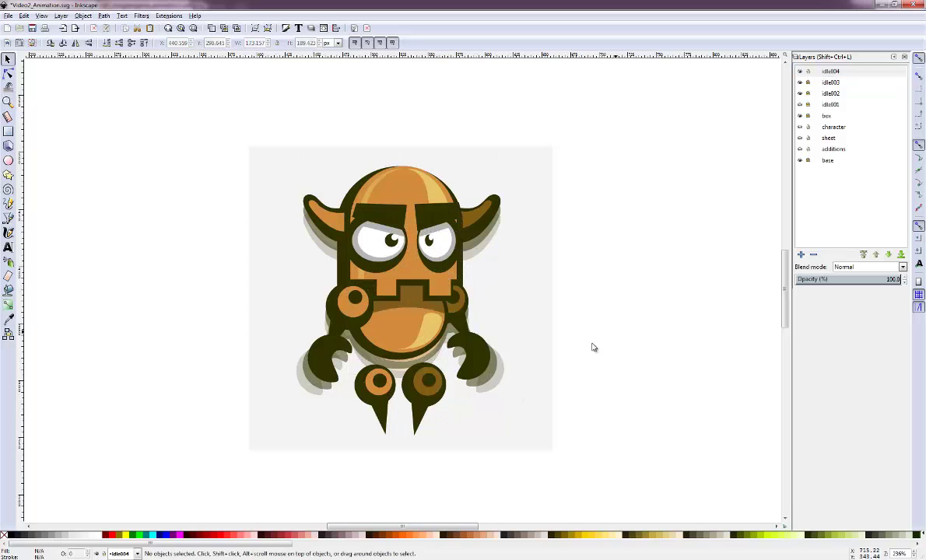
Stretch the idle004 body down and slightly wider, comparing it against idle003
click(394, 344)
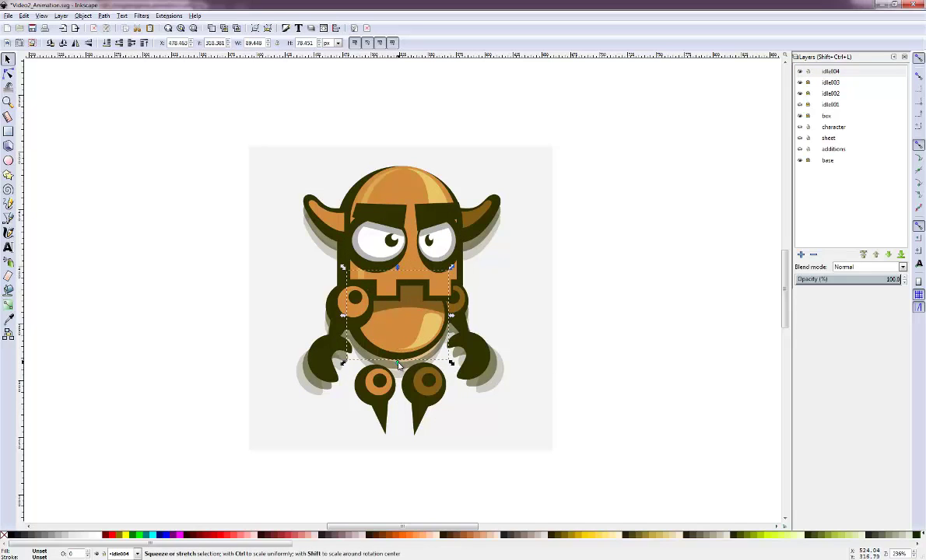
drag(397, 363, 395, 380)
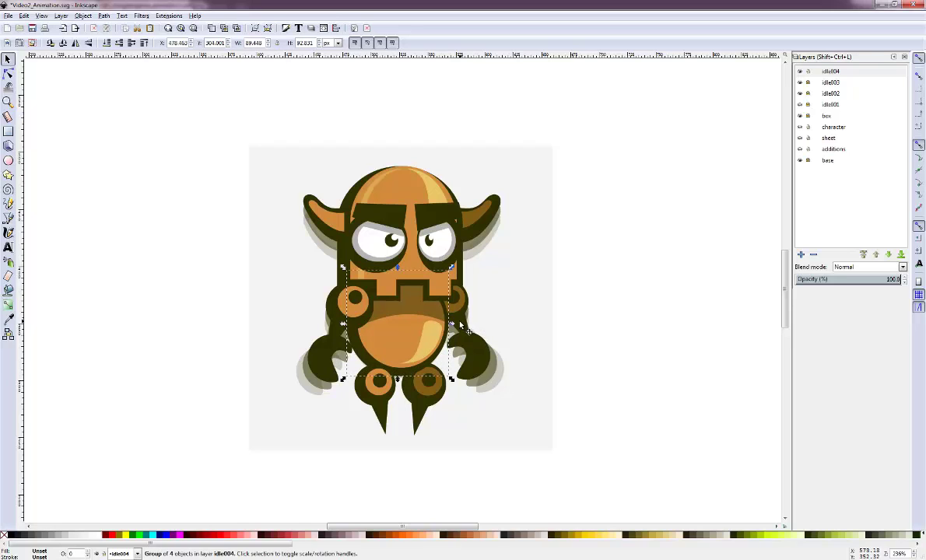
drag(451, 325, 456, 326)
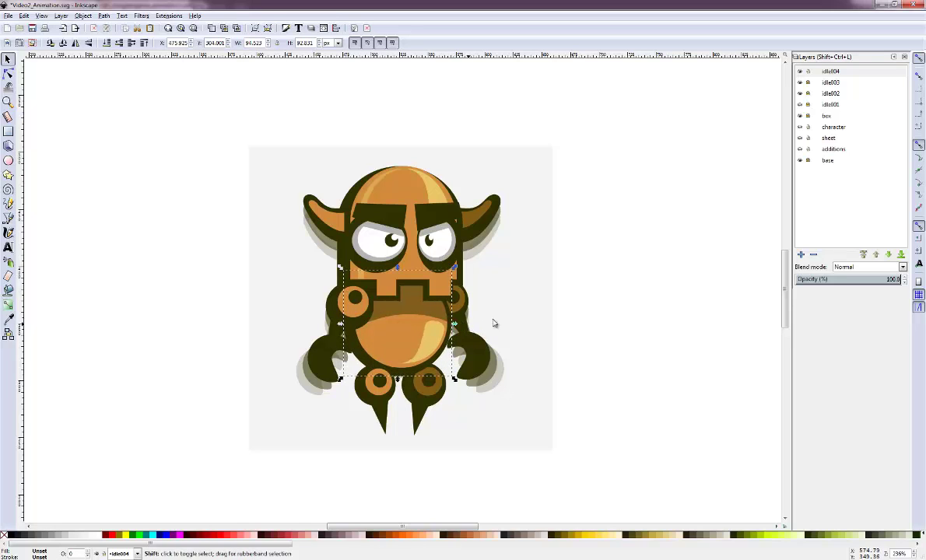
click(800, 82)
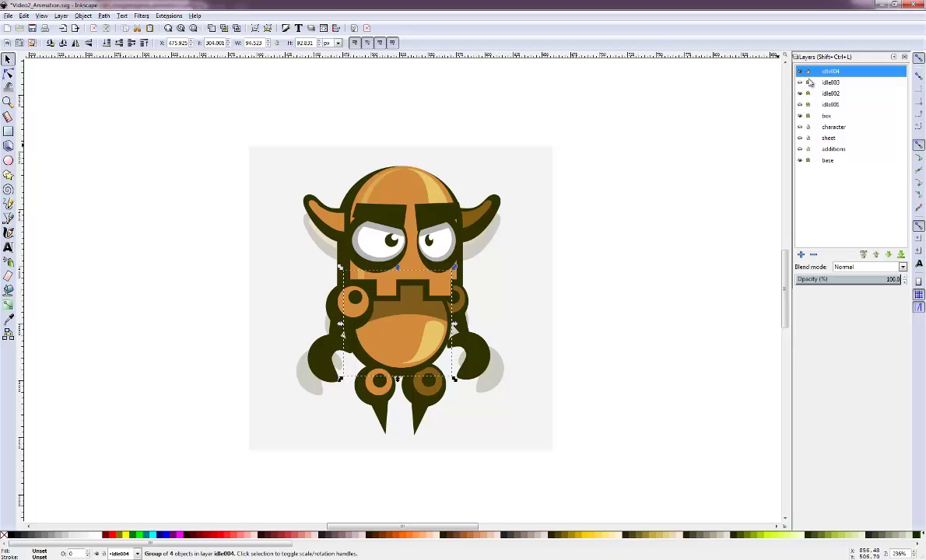
click(801, 71)
click(800, 73)
click(800, 71)
click(800, 83)
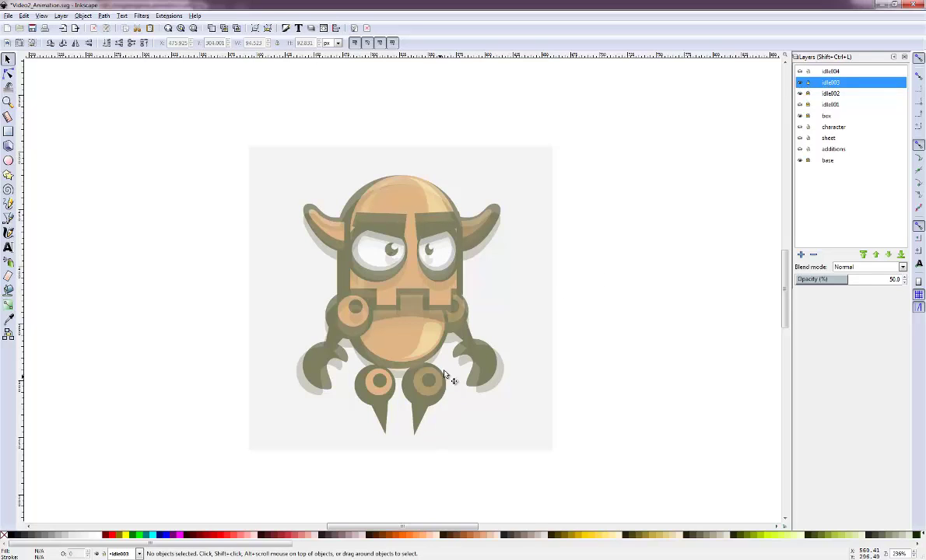
Stretch the idle003 body vertically to about 89.4 × 80.9 px and compare frames
click(410, 340)
drag(397, 374, 398, 385)
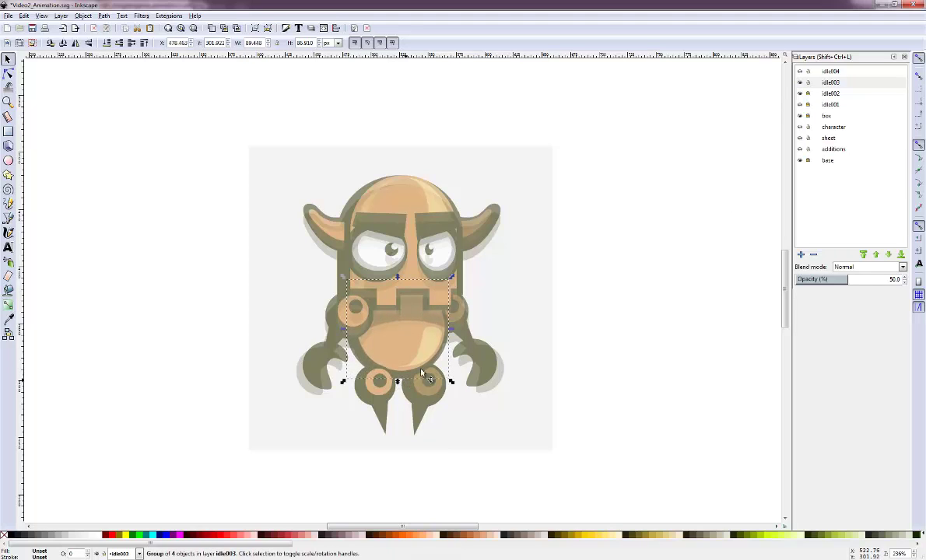
click(591, 270)
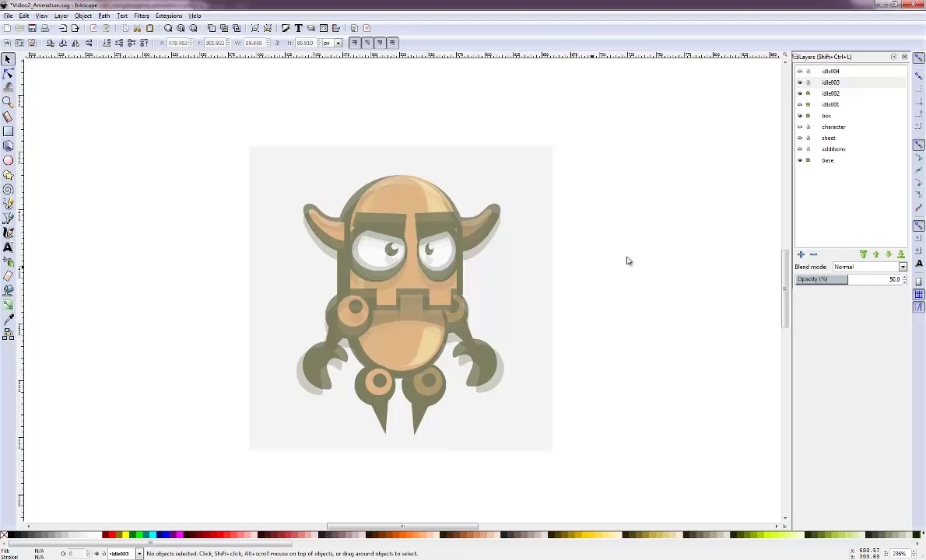
click(800, 72)
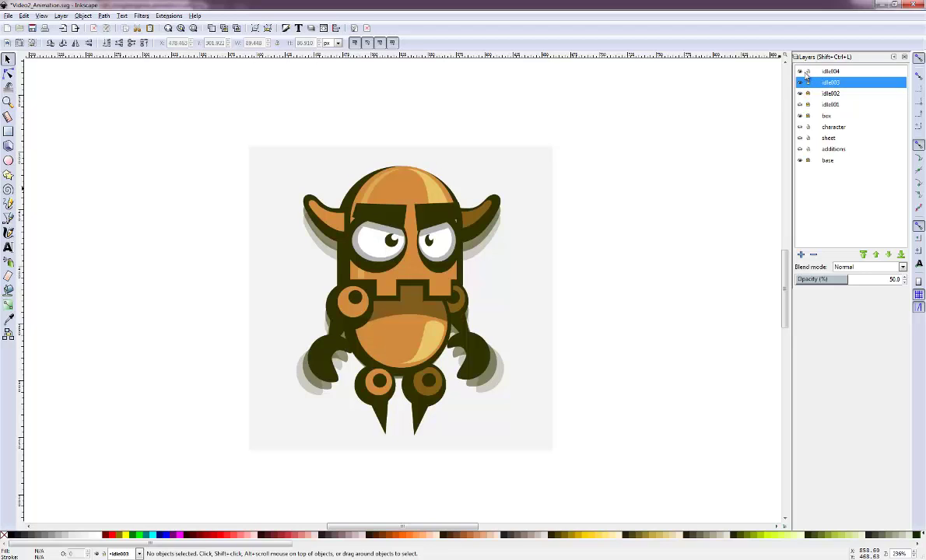
click(800, 93)
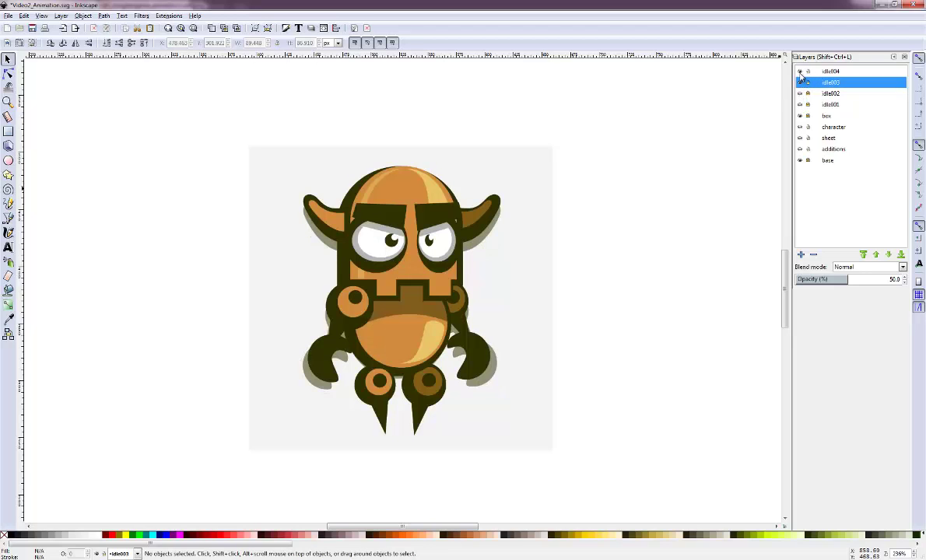
click(801, 72)
click(801, 72)
Flip idle004 visibility to compare frames, then make idle004 the current layer
click(801, 73)
click(801, 72)
click(801, 72)
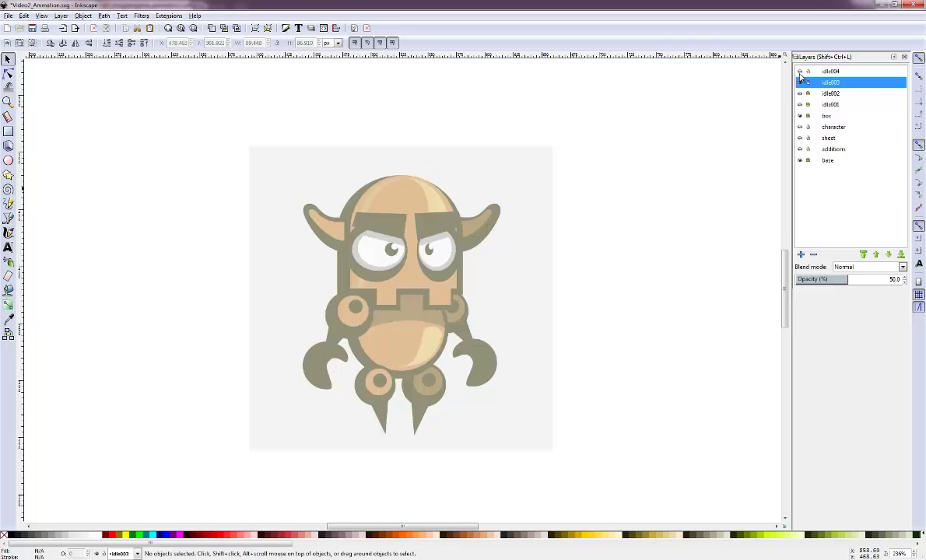
click(800, 72)
click(800, 72)
click(800, 72)
click(800, 73)
click(800, 73)
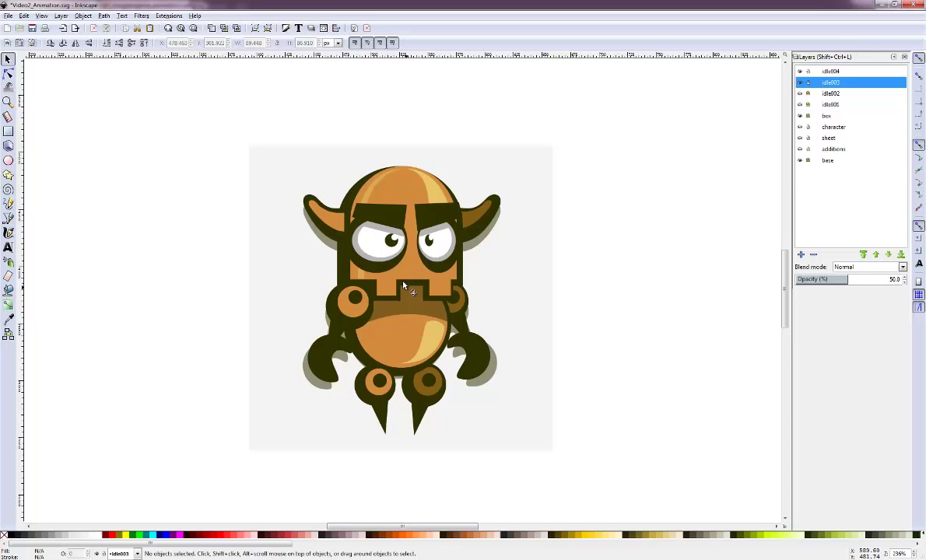
click(821, 72)
Rotate both eyebrows in the idle004 frame, levelling the left one
click(396, 220)
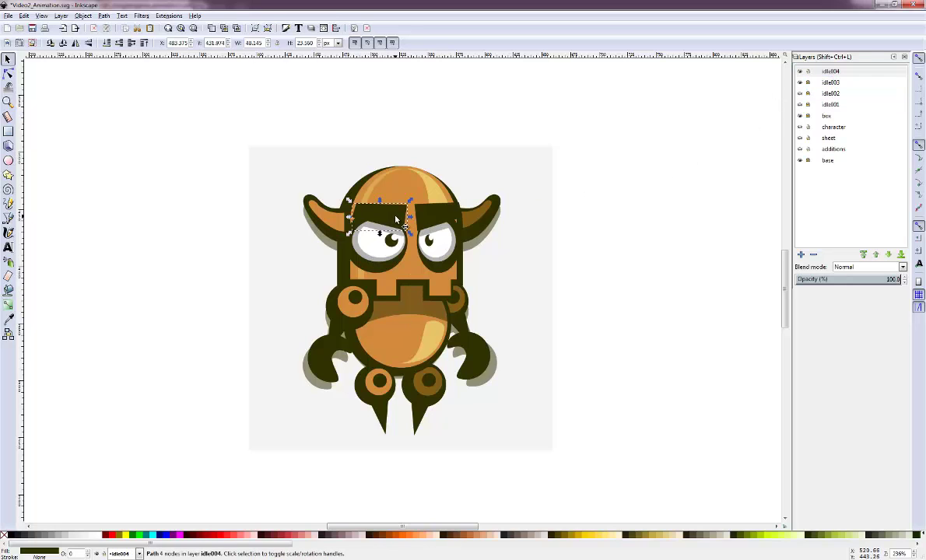
drag(405, 227, 413, 231)
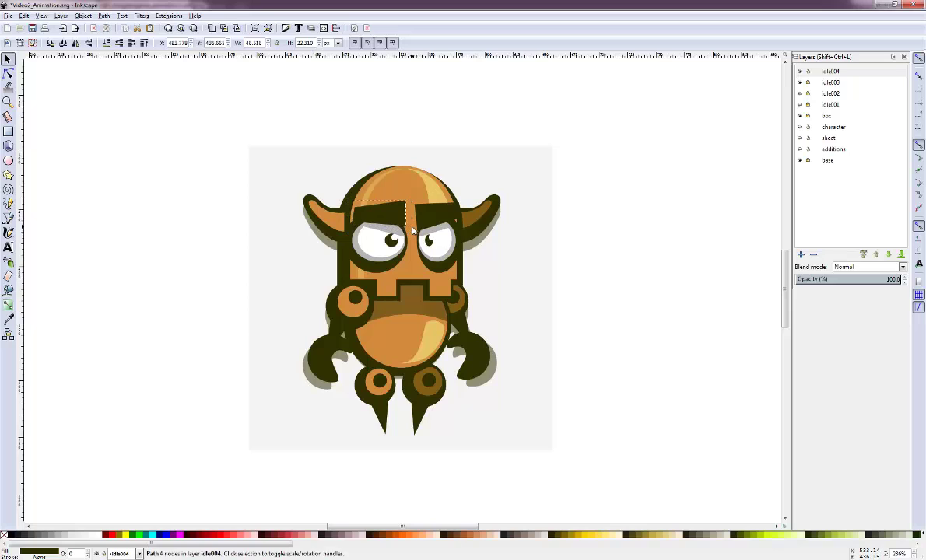
click(431, 210)
click(432, 210)
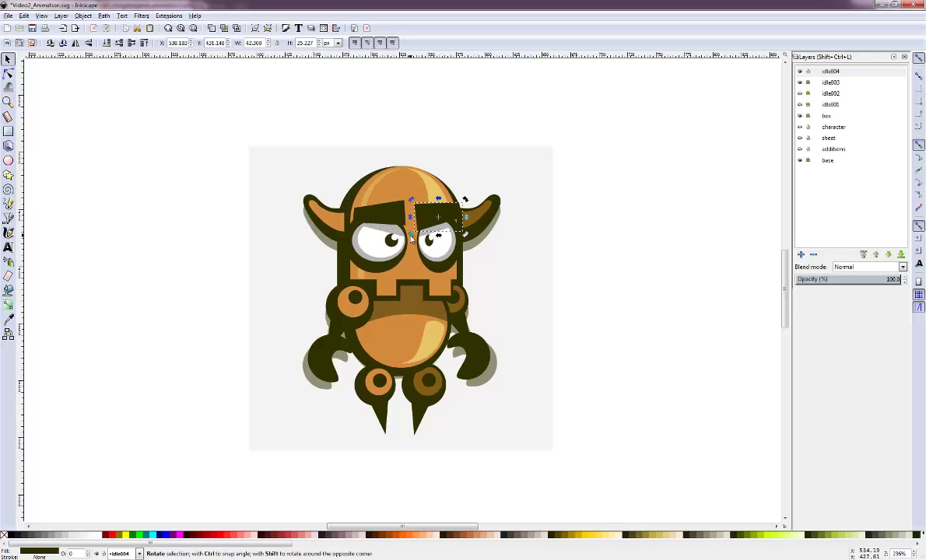
drag(412, 235, 413, 229)
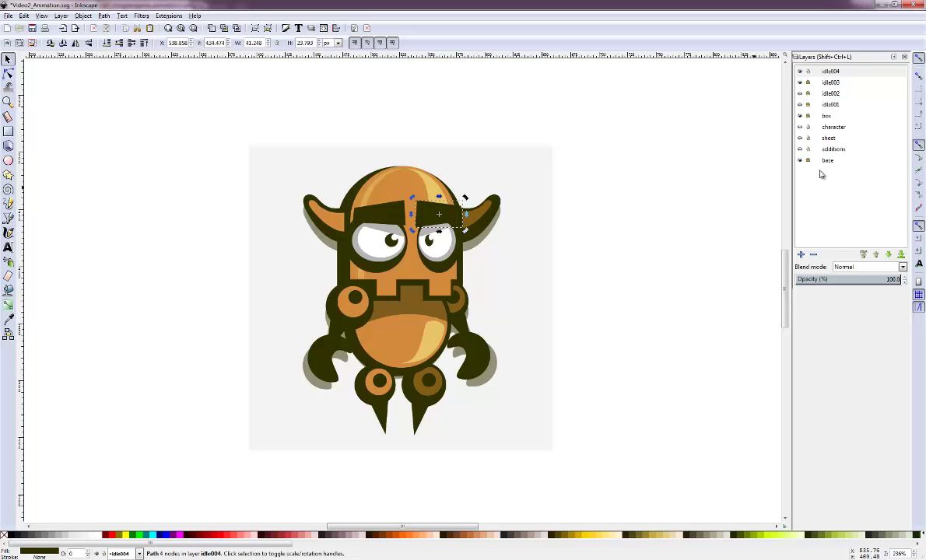
Compare idle003 with idle004, then hide idle004 and make idle003 current
click(802, 71)
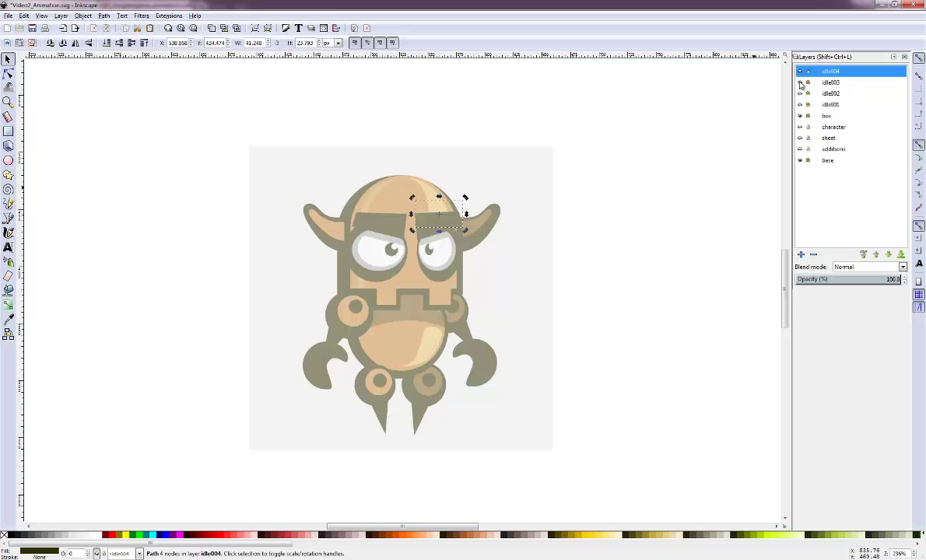
click(800, 83)
click(800, 82)
click(809, 82)
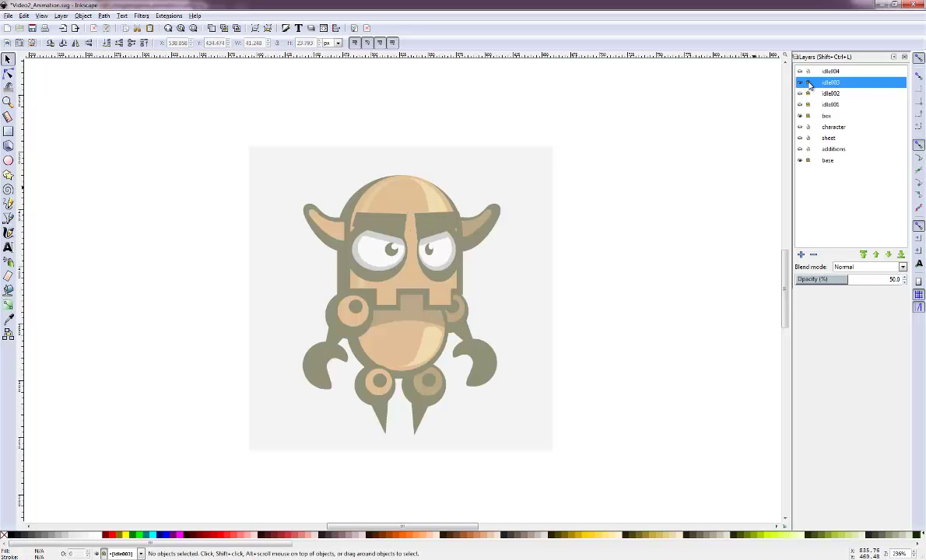
click(801, 71)
click(800, 72)
click(801, 72)
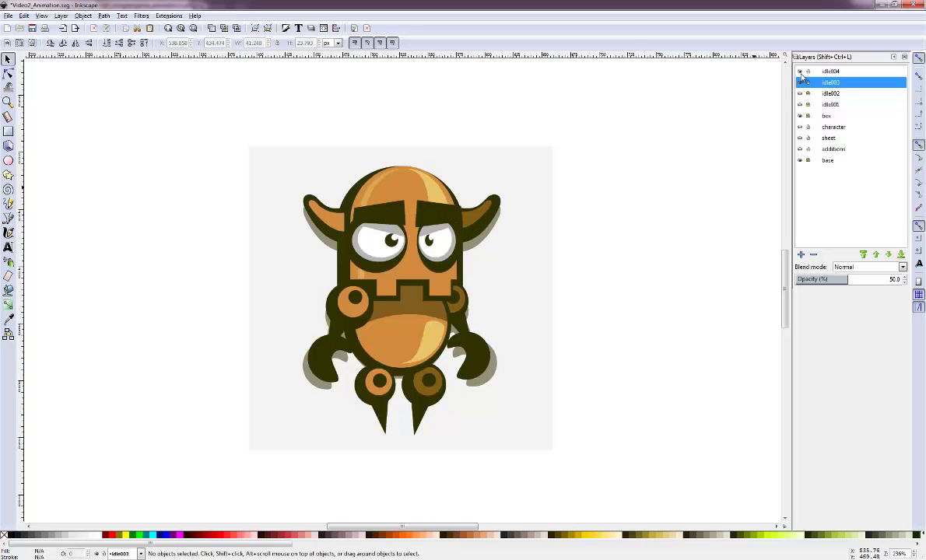
click(801, 71)
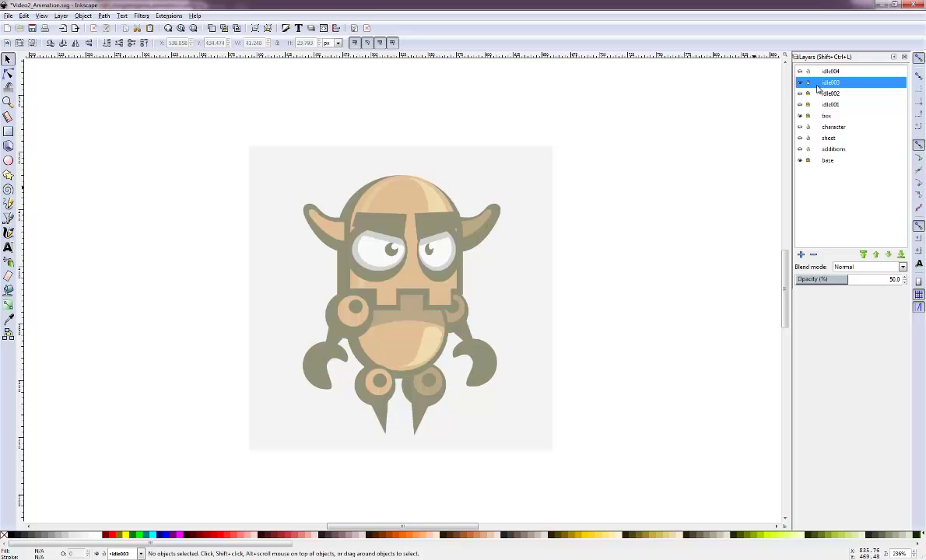
Raise the idle003 left eyebrow and rotate the right eyebrow about -10.75°
click(398, 232)
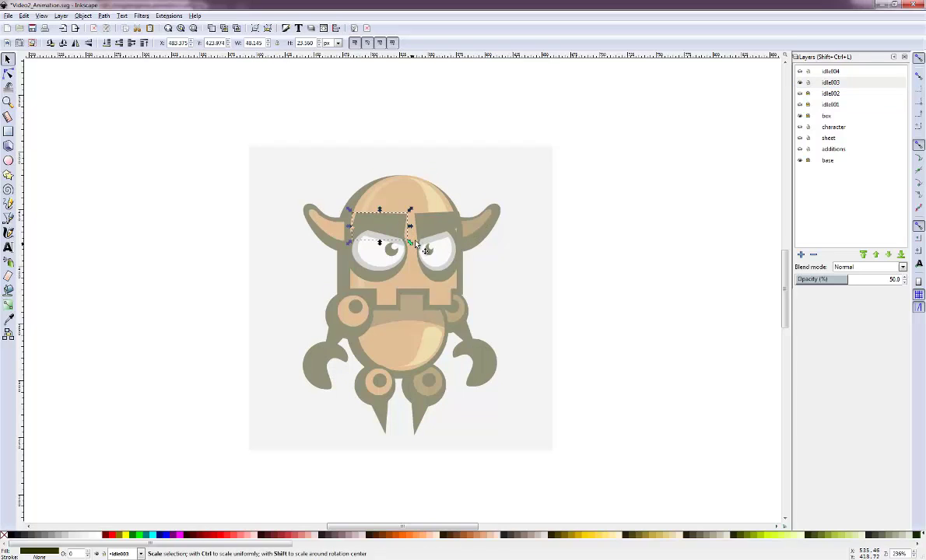
drag(404, 242, 422, 235)
click(423, 233)
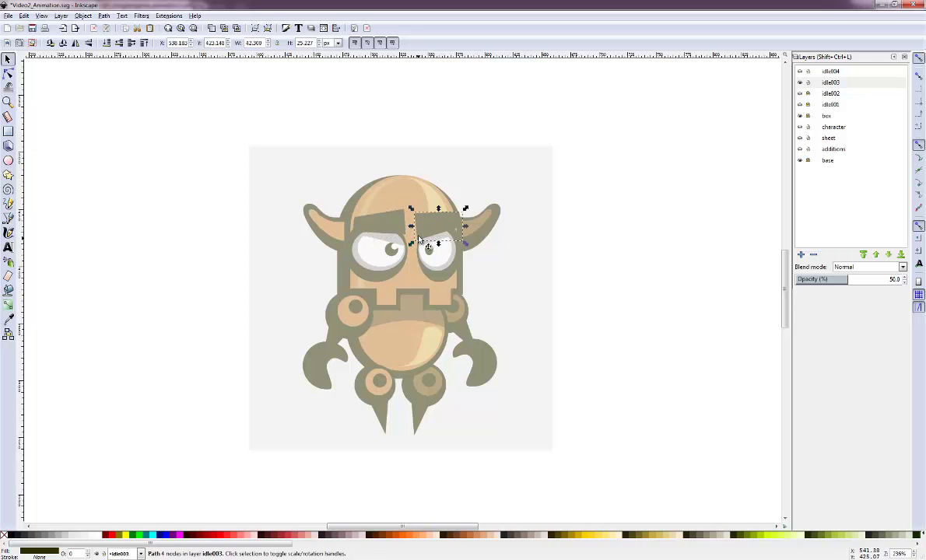
drag(410, 246, 407, 243)
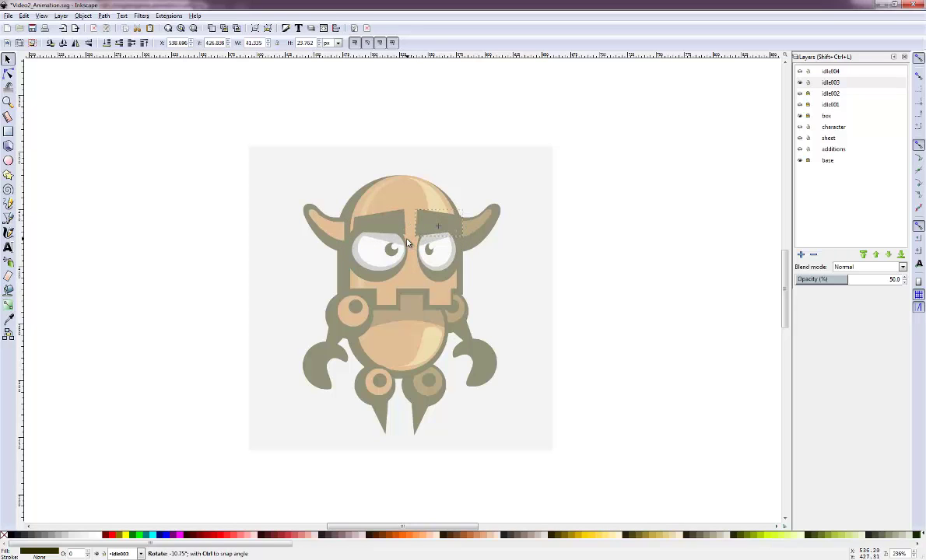
click(596, 204)
Hide idle003 and make the faint idle002 frame visible and current
click(800, 82)
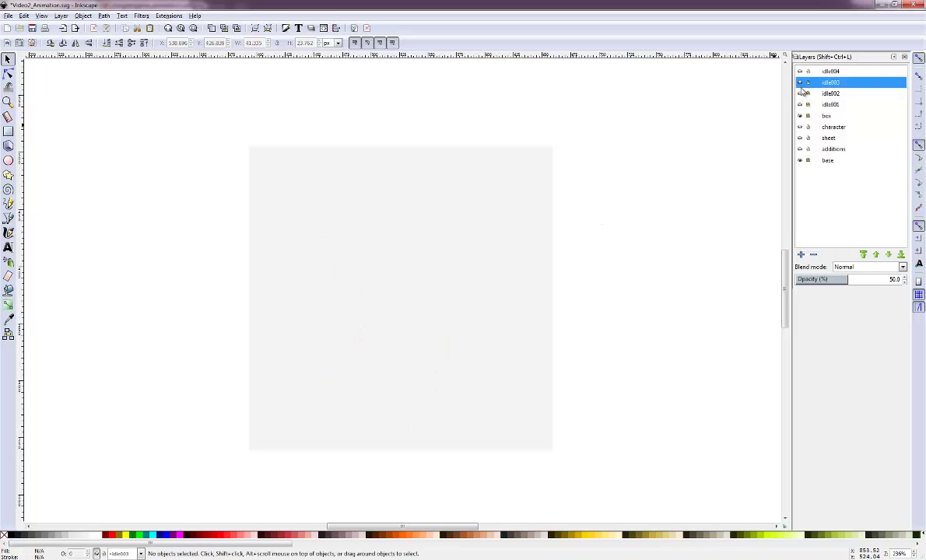
click(800, 93)
click(830, 93)
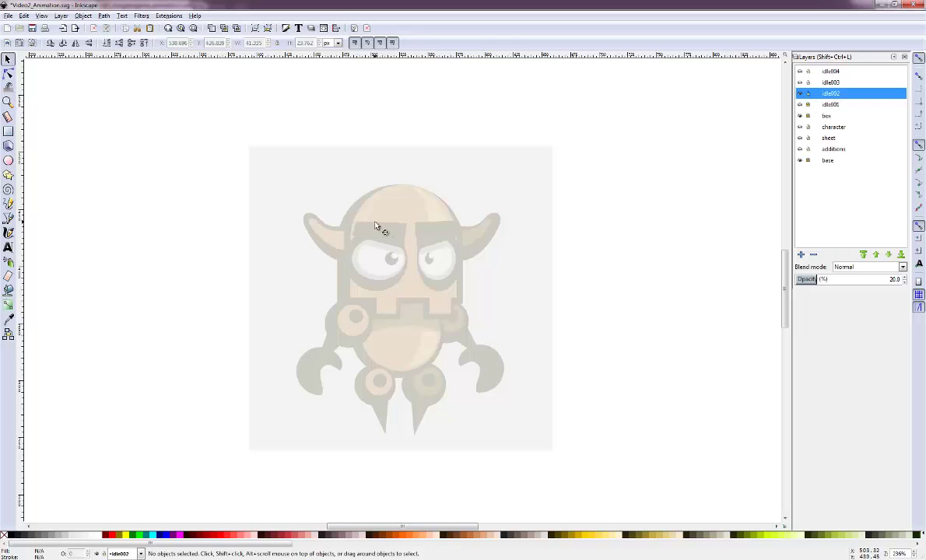
Rotate and resize the right eyebrow in the idle002 frame
click(405, 237)
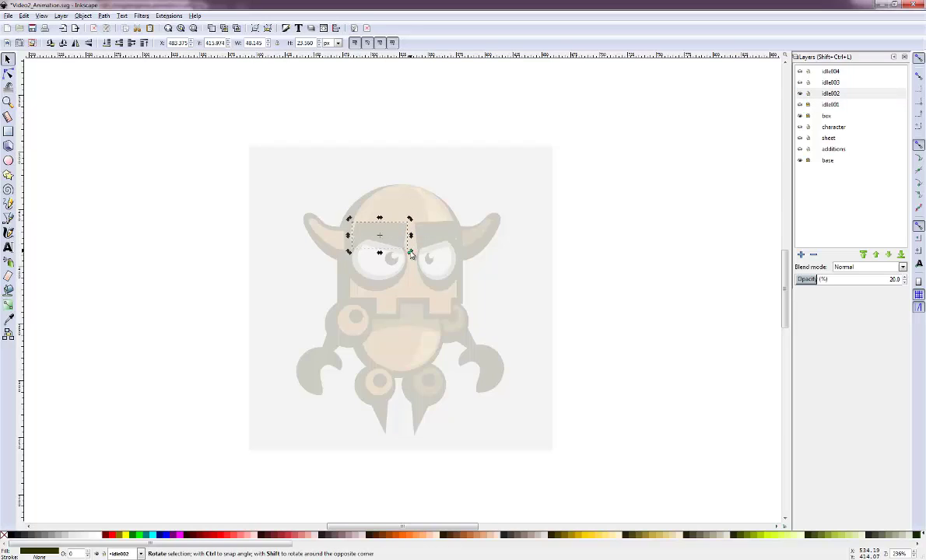
key(Escape)
click(420, 249)
click(420, 249)
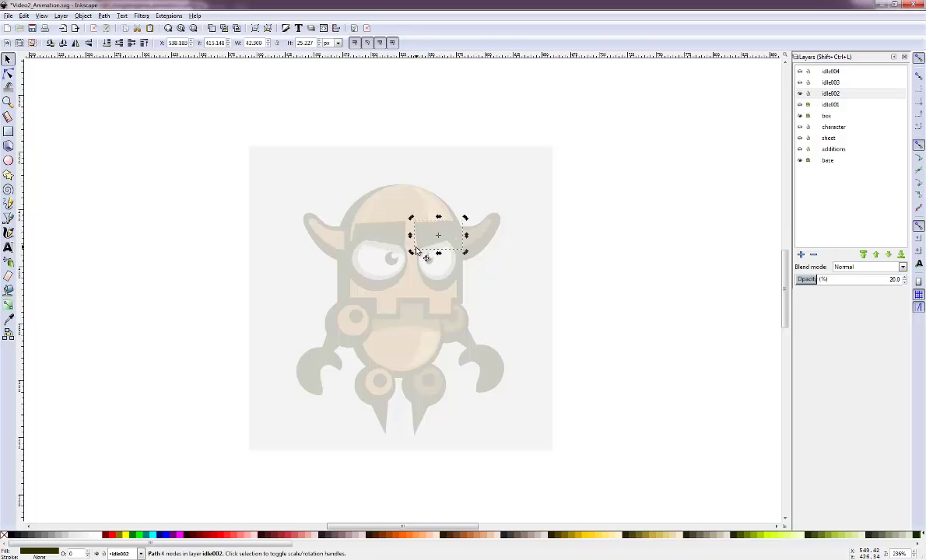
drag(412, 250, 436, 243)
click(740, 165)
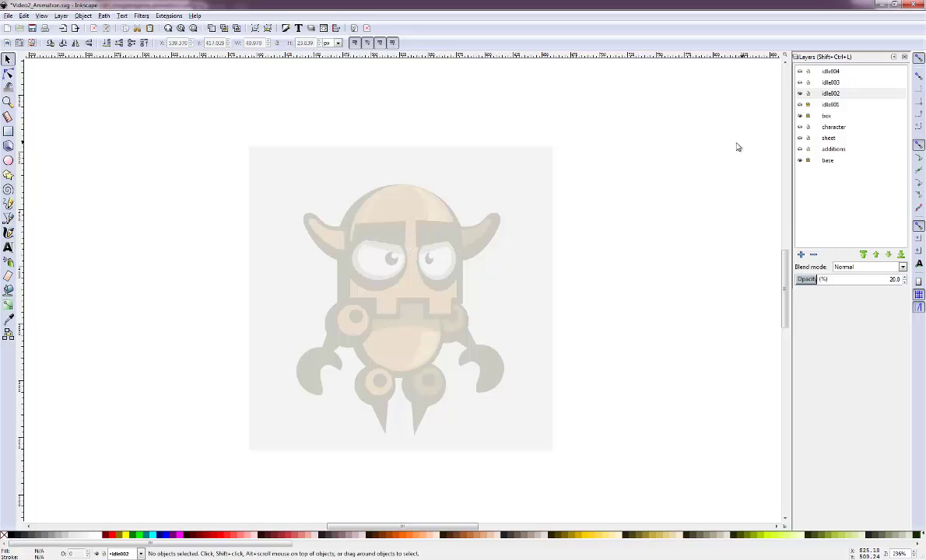
Show the idle003 and idle004 frames above idle002 again
click(801, 91)
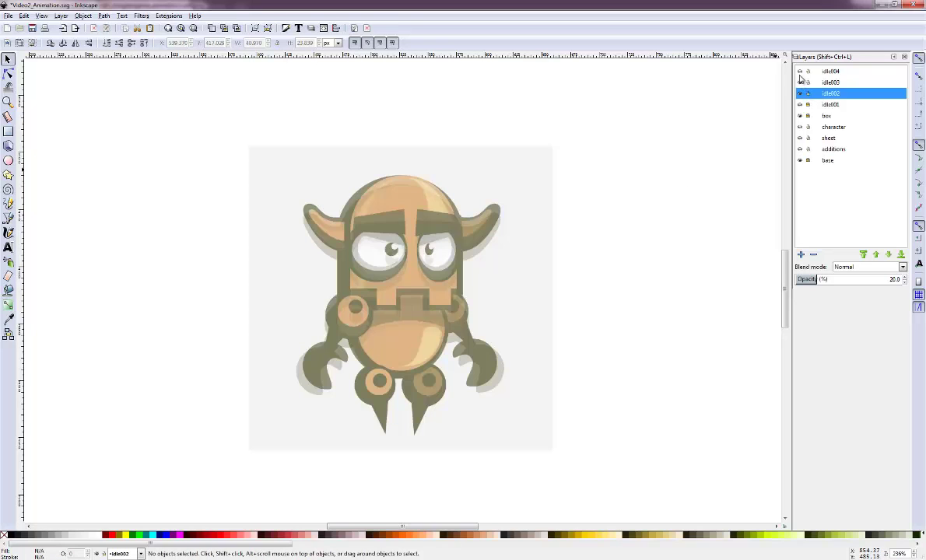
click(801, 72)
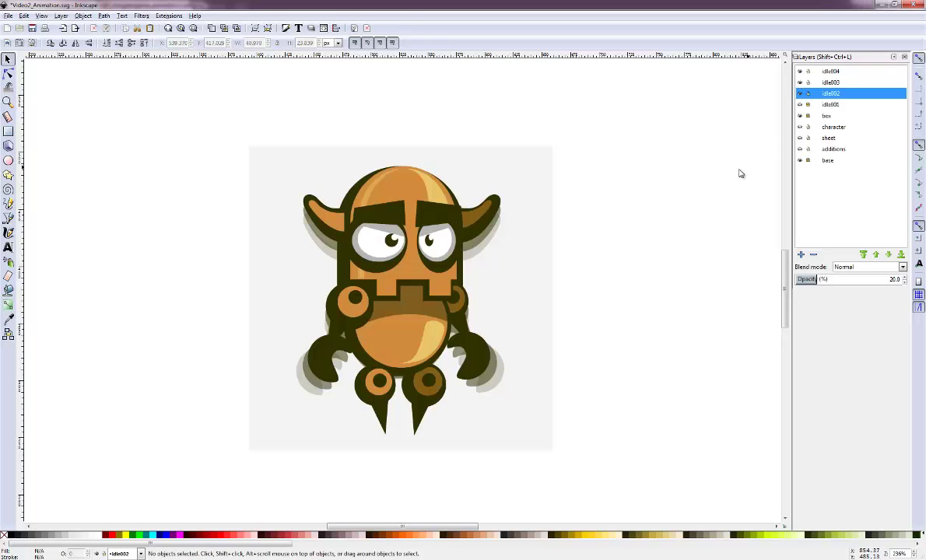
click(705, 161)
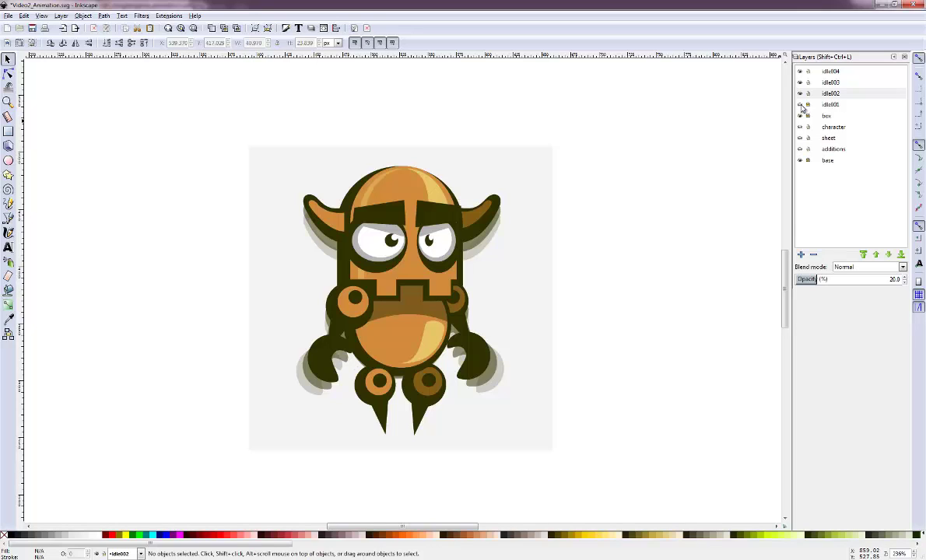
Set the idle002, idle003 and idle001 layer opacities back to 100%
click(830, 93)
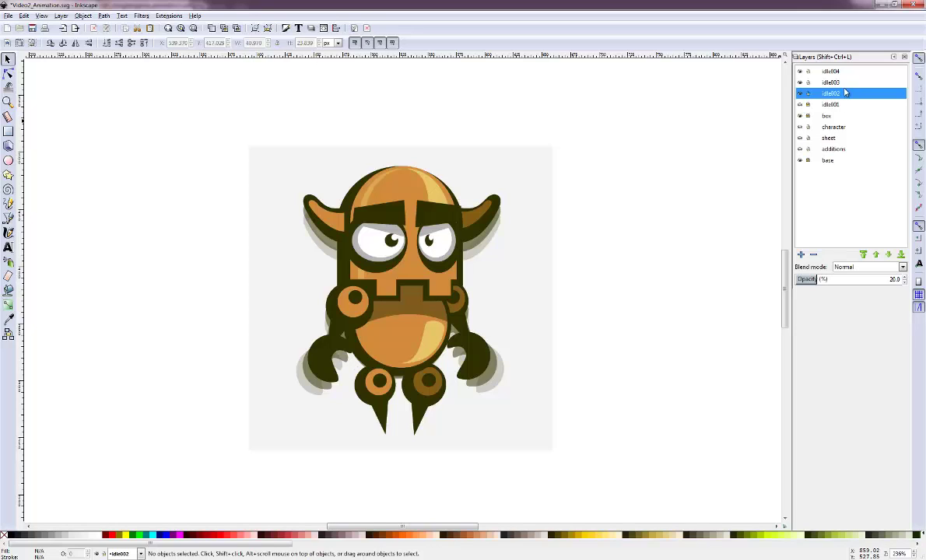
triple_click(893, 279)
text(100)
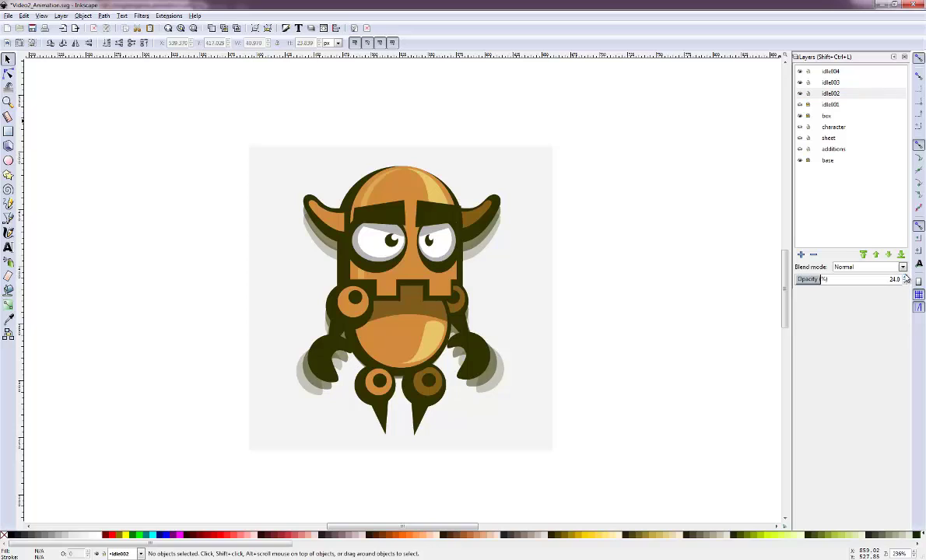
key(Return)
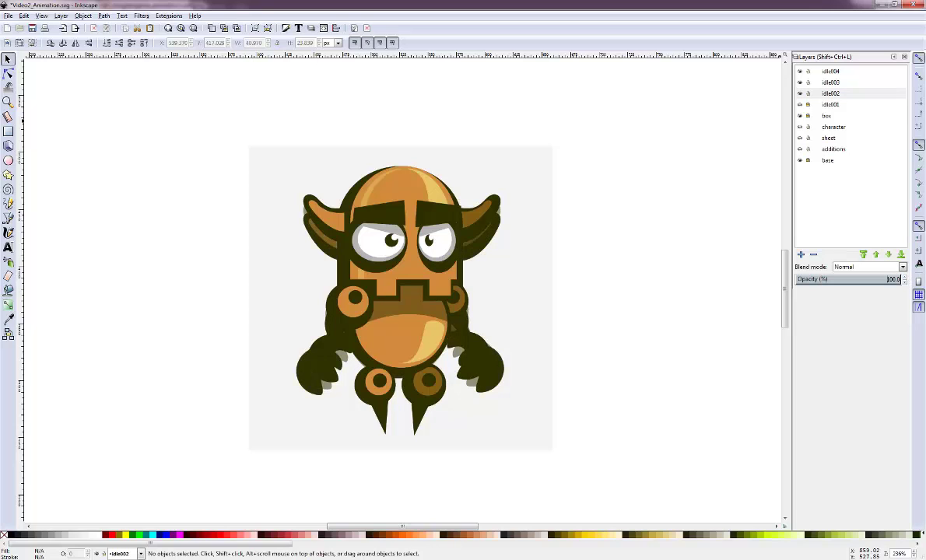
click(832, 86)
drag(880, 282, 906, 280)
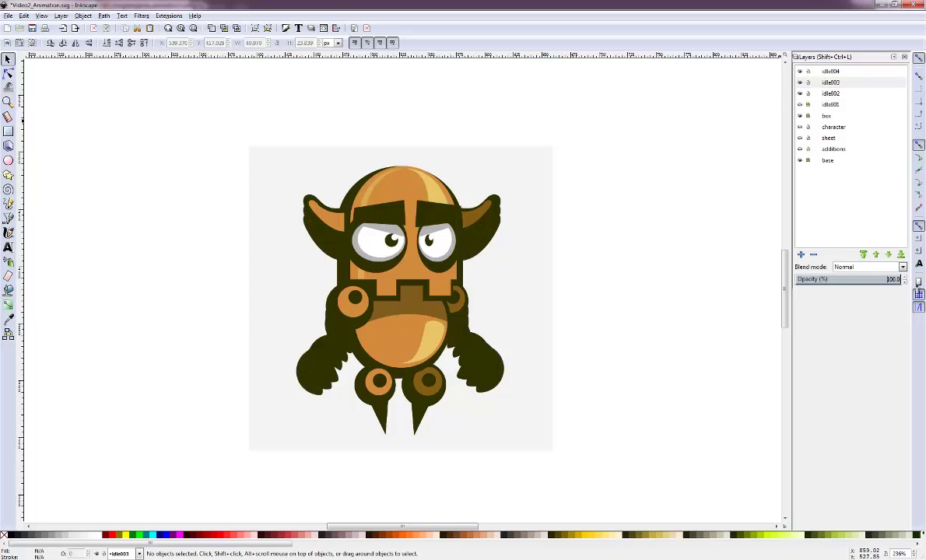
click(829, 72)
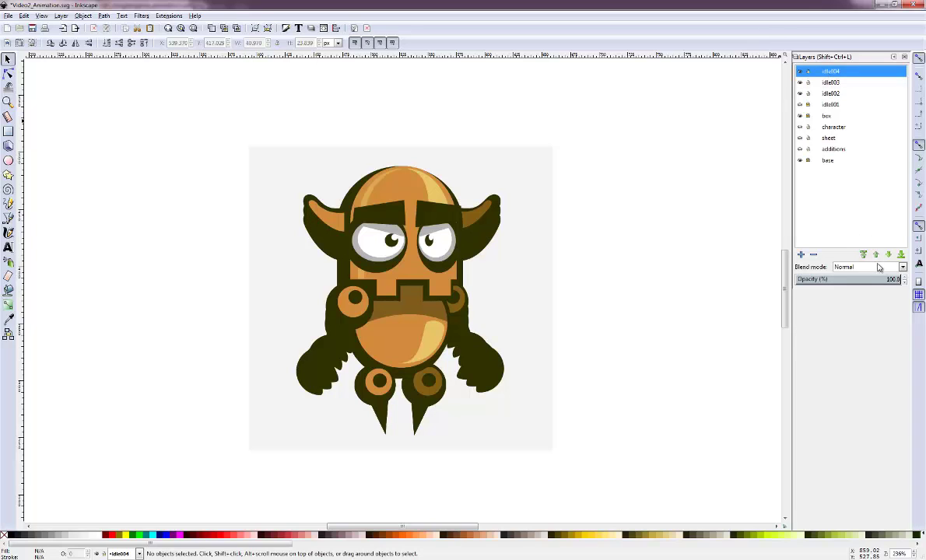
click(831, 82)
click(832, 94)
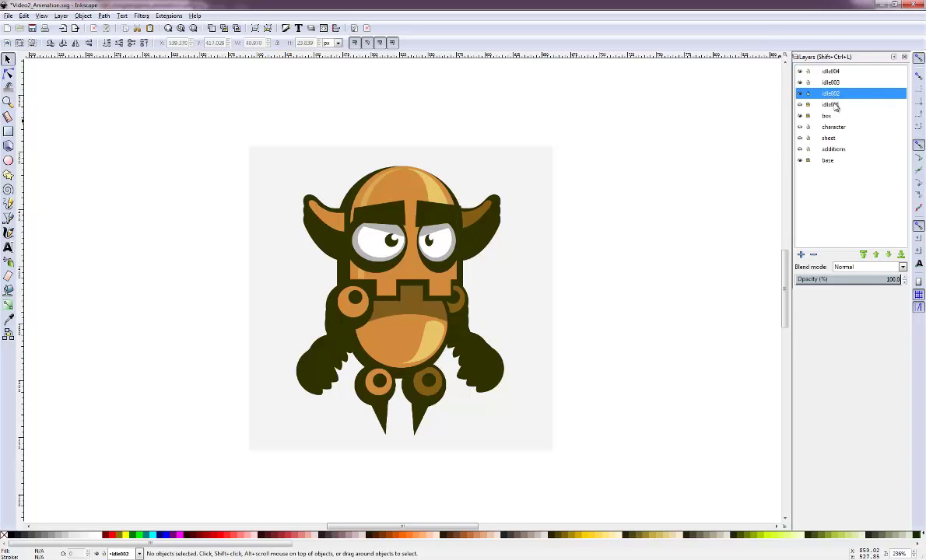
click(819, 103)
drag(887, 280, 907, 279)
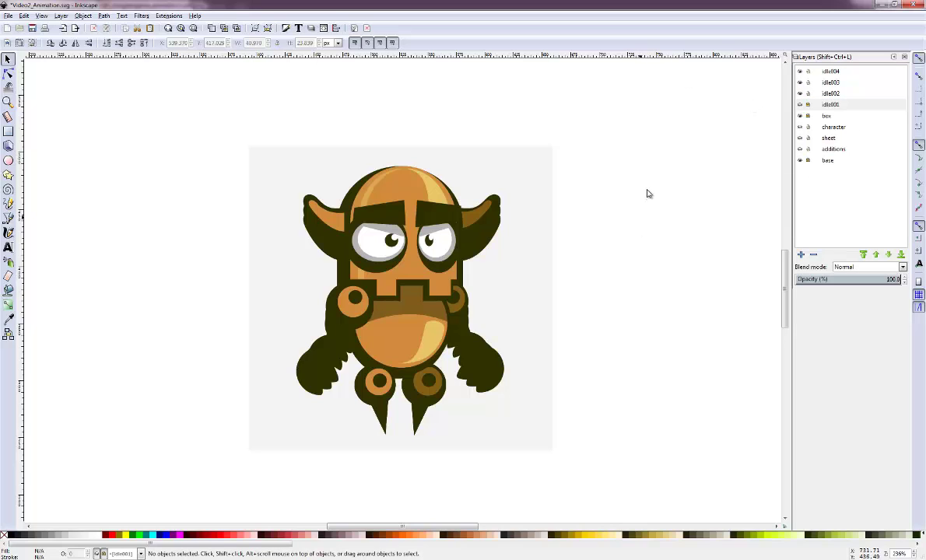
Set the box layer's opacity to 0% so the grey square becomes invisible
click(823, 116)
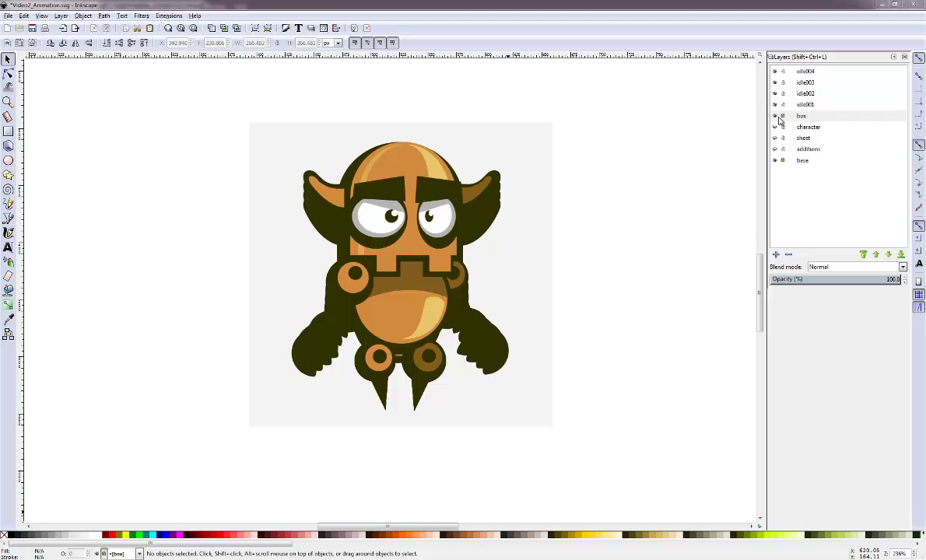
click(784, 118)
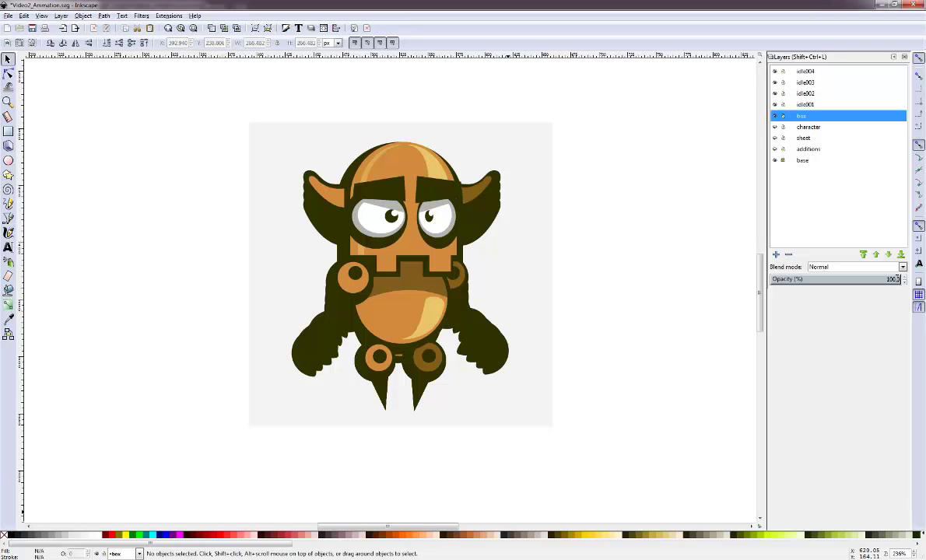
click(894, 279)
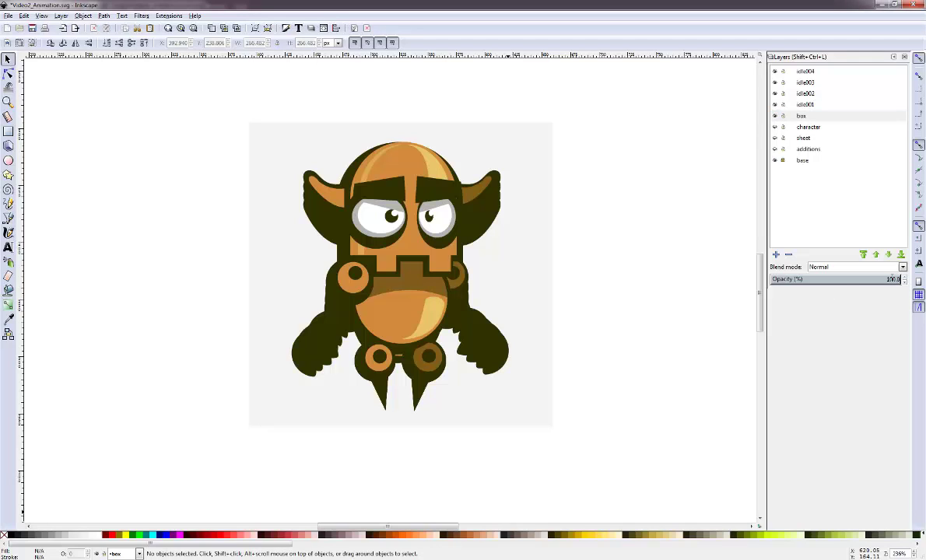
text(0)
key(Return)
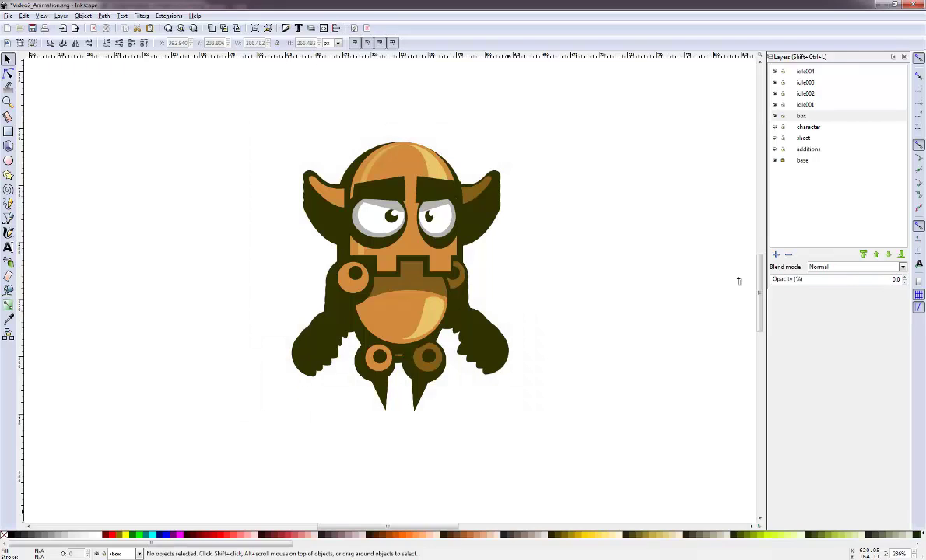
Hide two idle frame layers and select the robot together with the invisible box
click(775, 94)
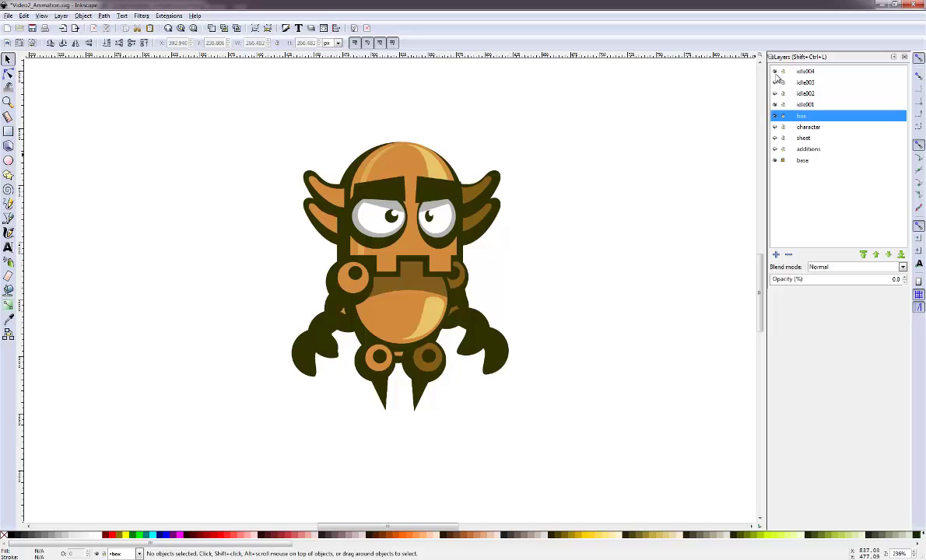
click(775, 81)
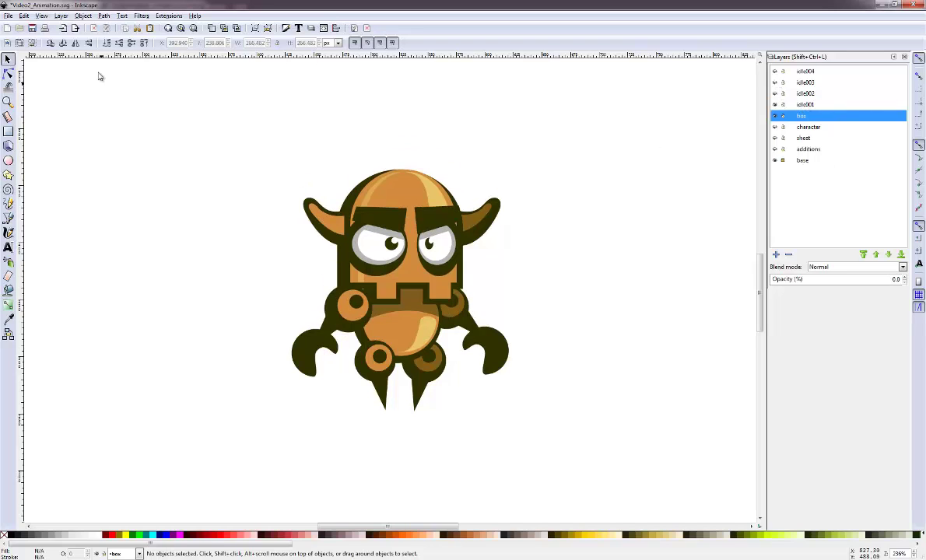
drag(221, 85, 619, 478)
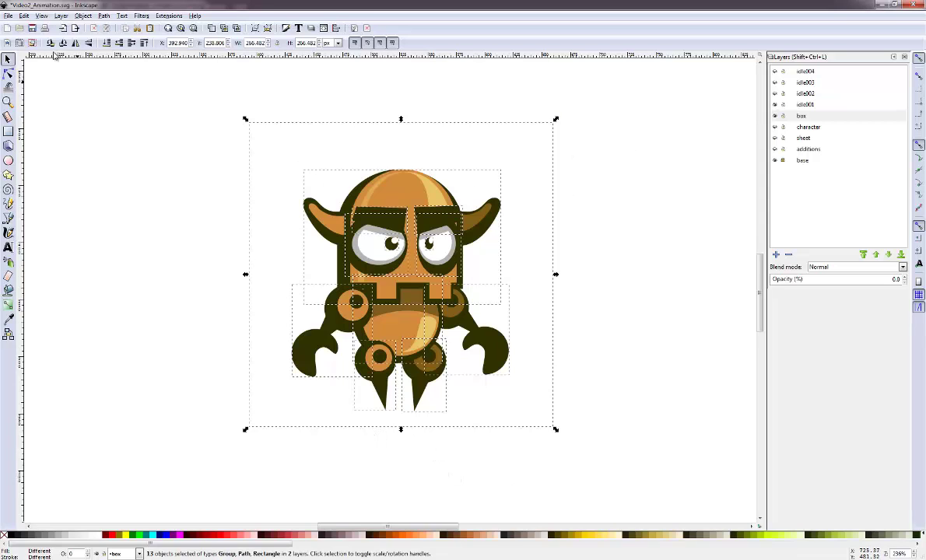
Export the selection at 512 px width as idle001.png into the Robot_frames folder
click(8, 15)
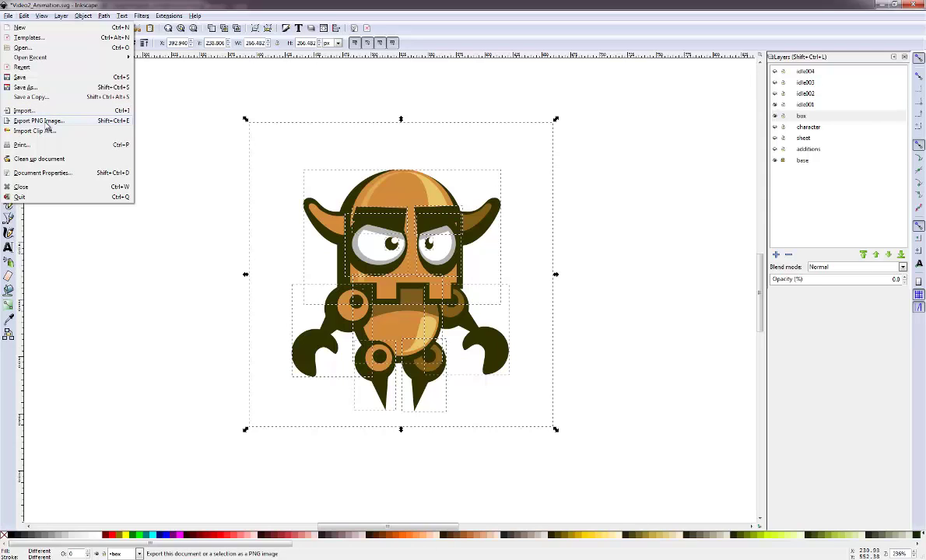
click(38, 121)
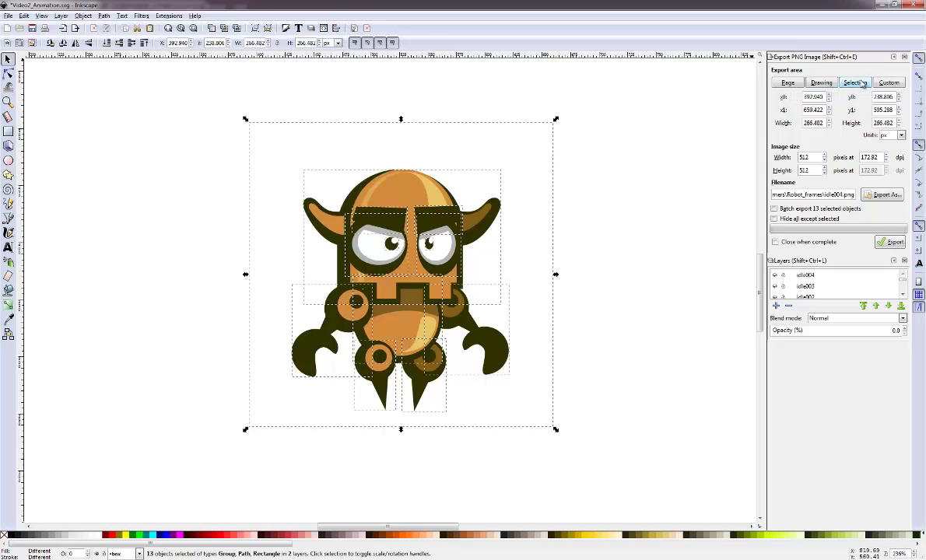
double_click(805, 158)
click(842, 194)
key(BackSpace)
text(1)
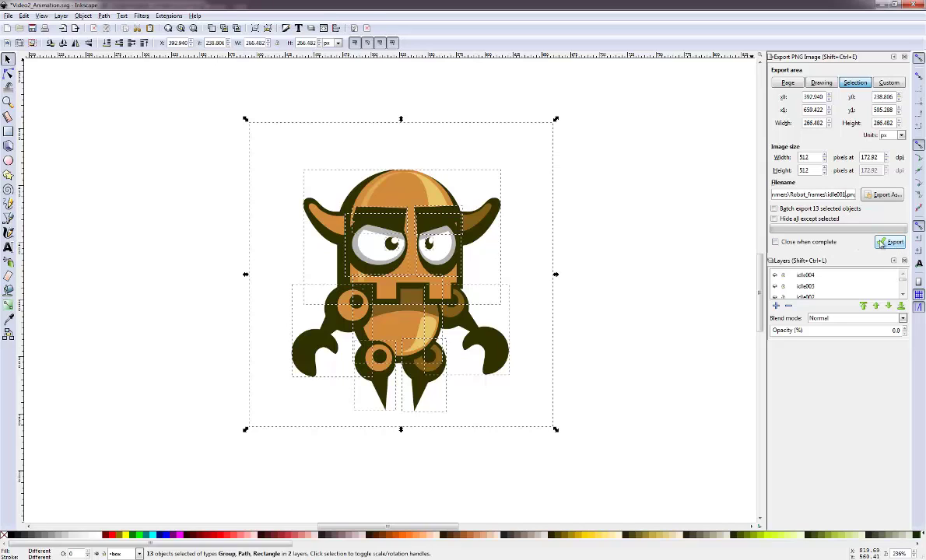
click(891, 246)
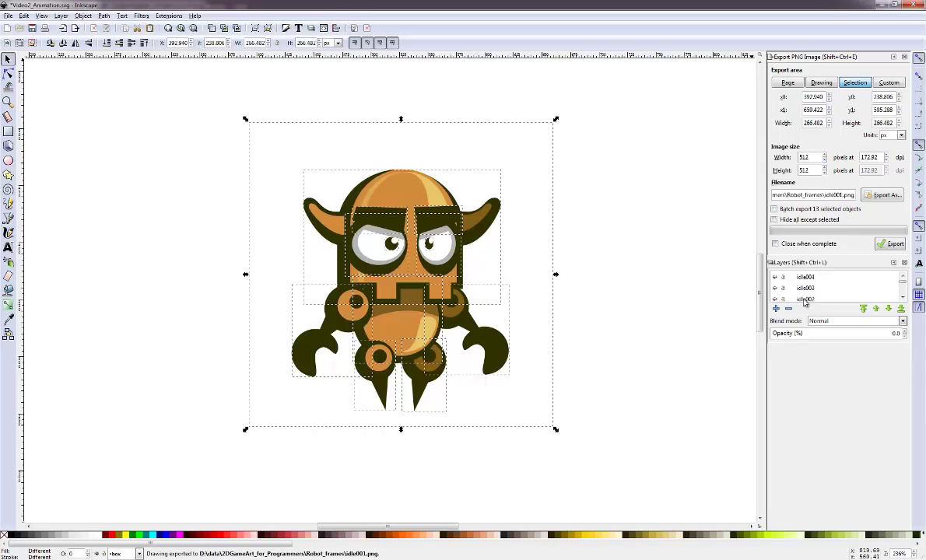
Switch the canvas to the idle004 pose and check the Robot_frames folder for idle001–idle004 PNGs
scroll(813, 299, down, 1)
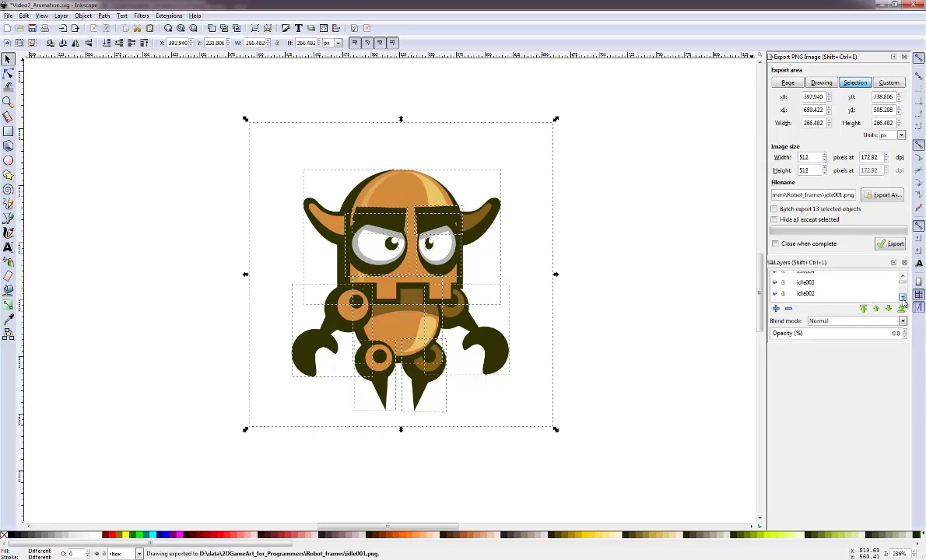
scroll(786, 301, down, 1)
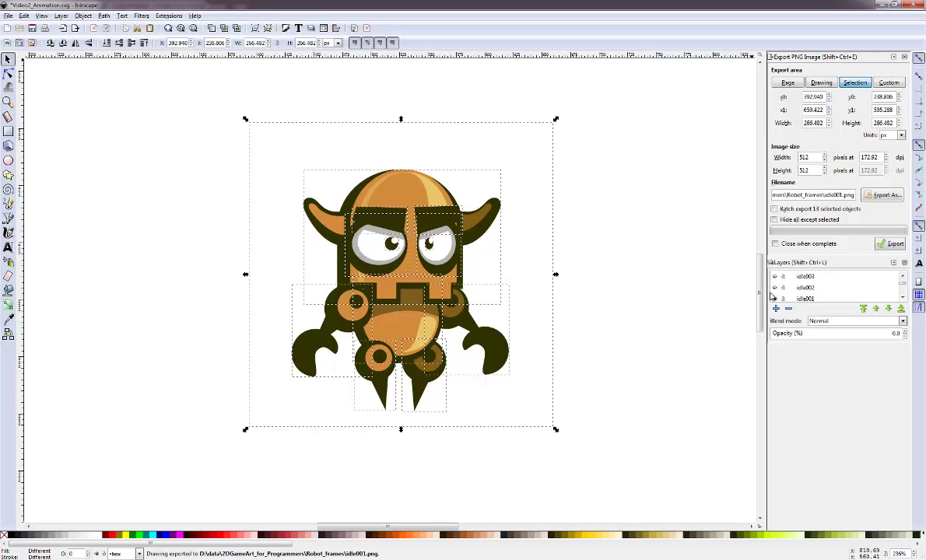
key(ctrl+Page_Up)
click(882, 195)
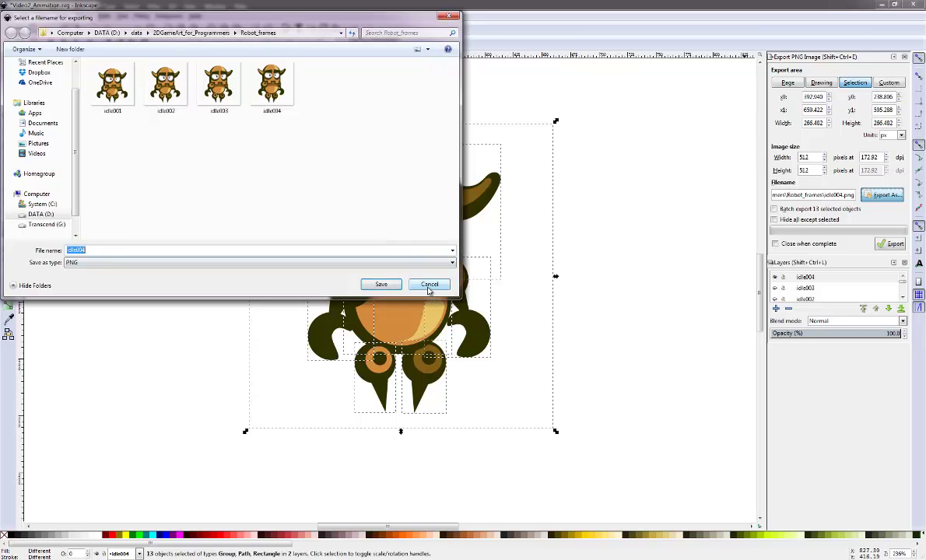
Cancel the Robot_frames file browser without saving, returning to the robot canvas
click(429, 284)
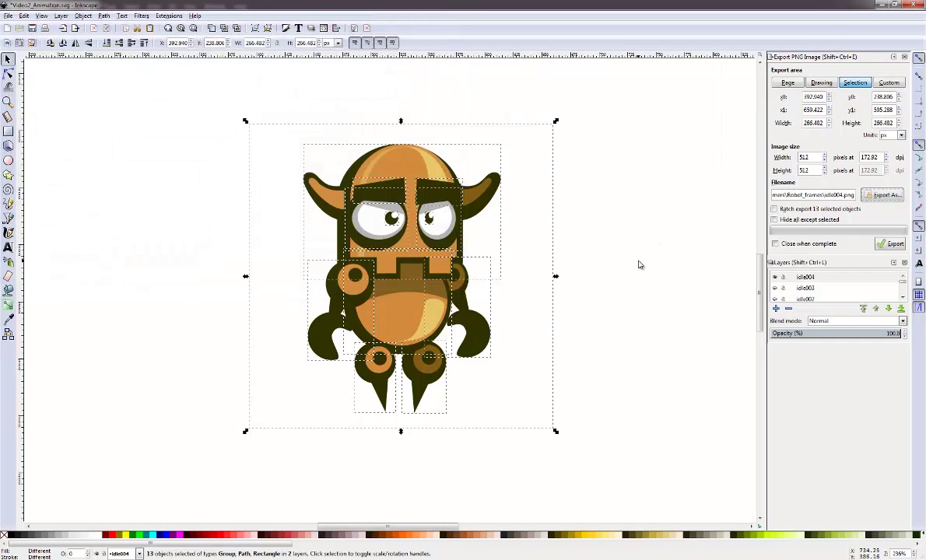